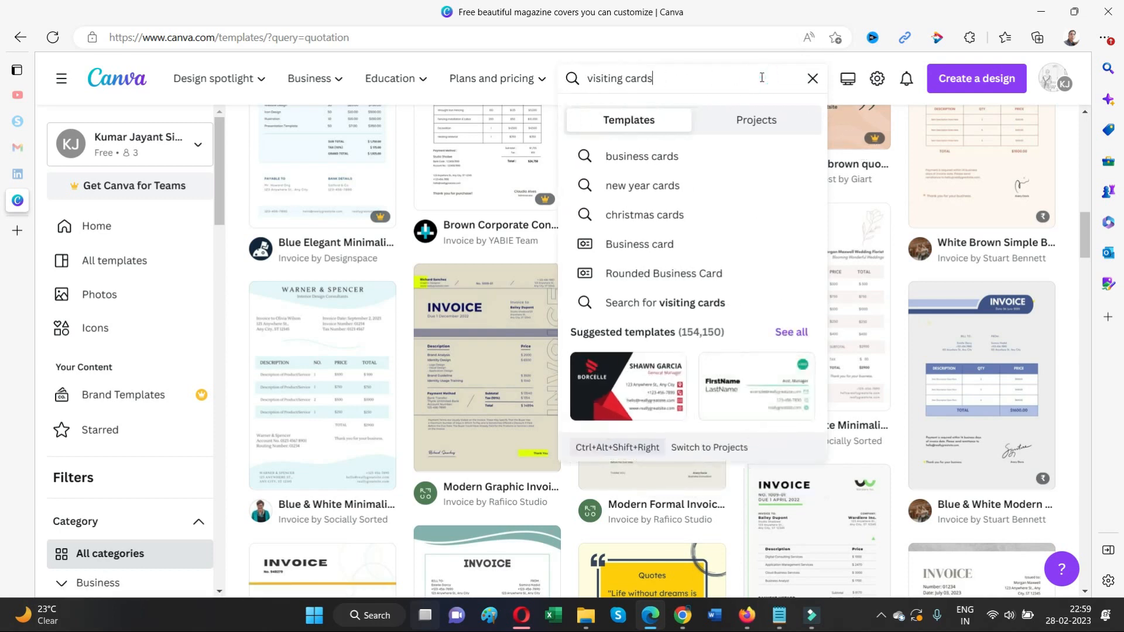
# Search Canva templates for 'visiting cards'
pyautogui.press('Return')
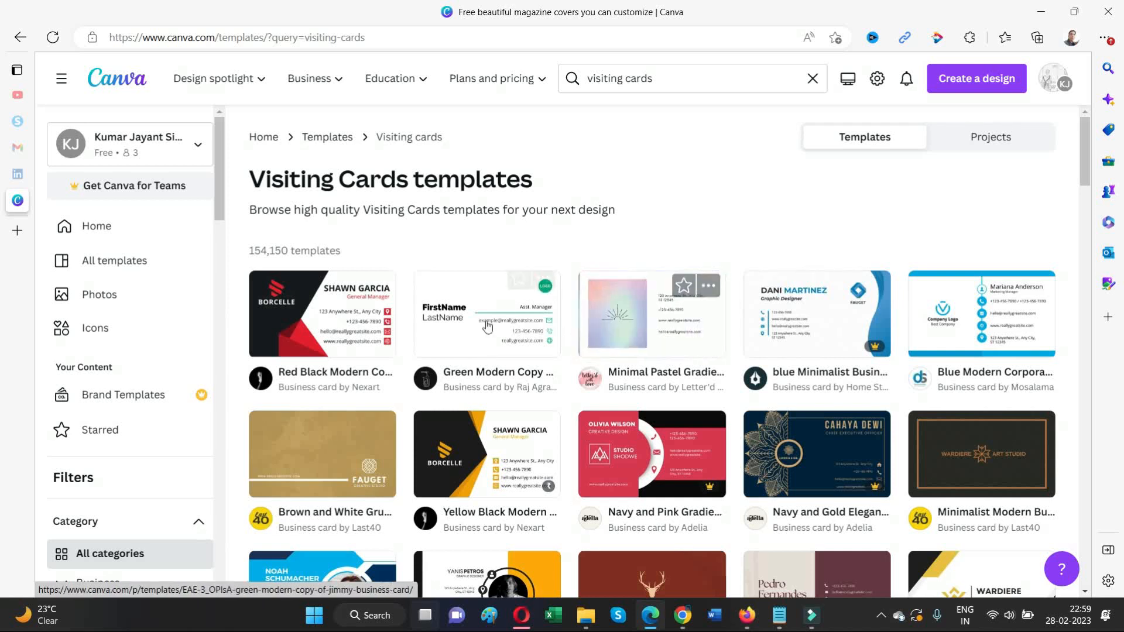
pyautogui.scroll(-3, 550, 339)
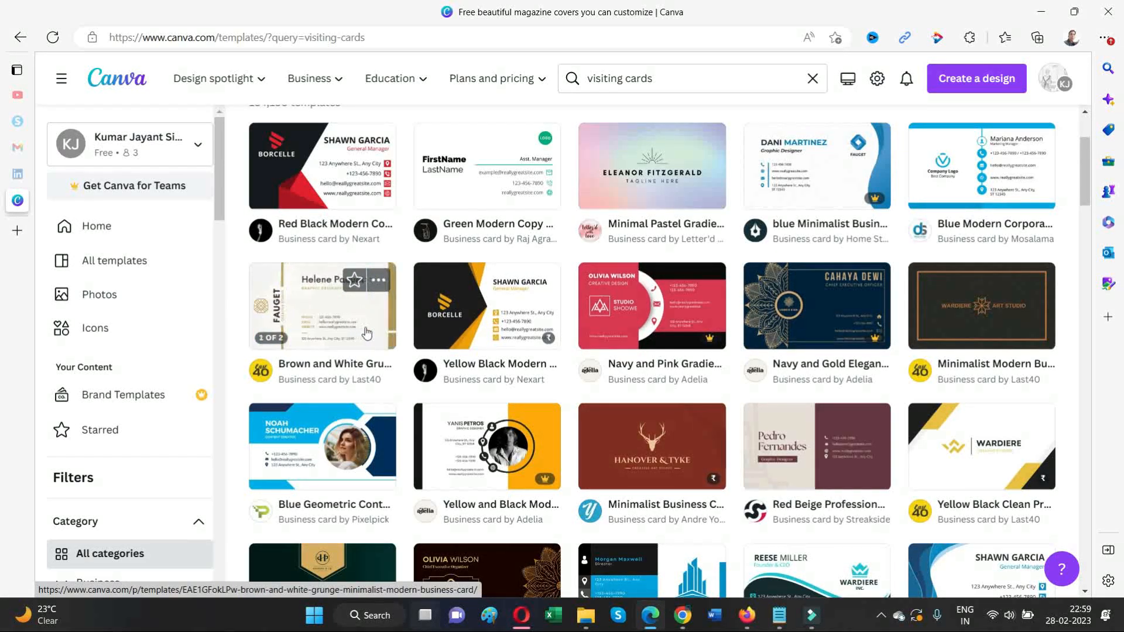
pyautogui.scroll(-3, 843, 323)
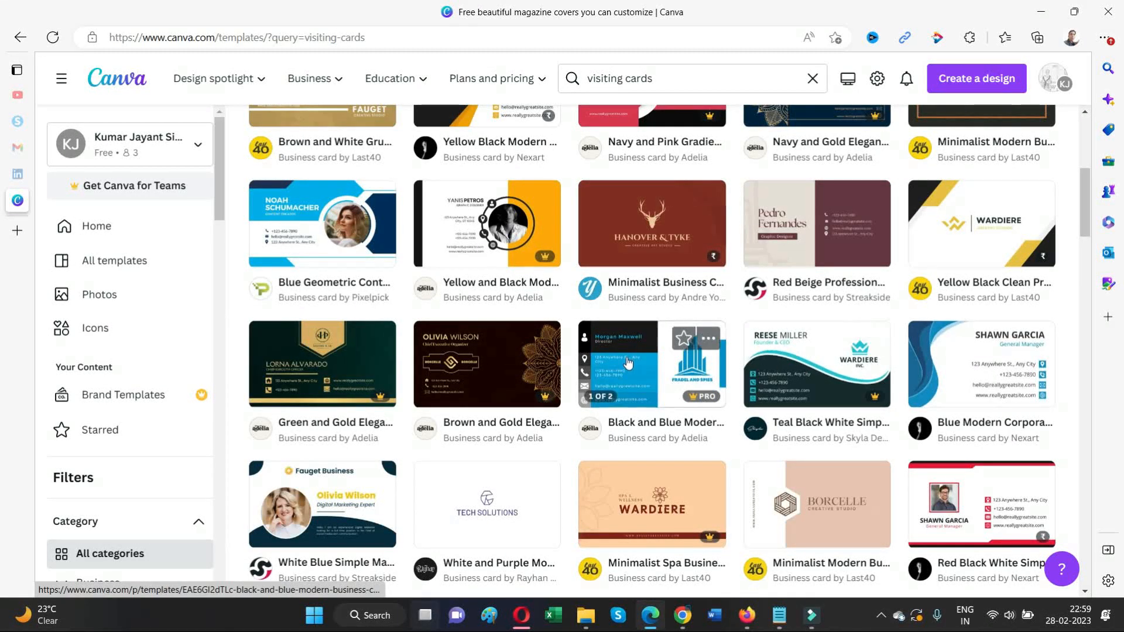
pyautogui.scroll(5, 489, 363)
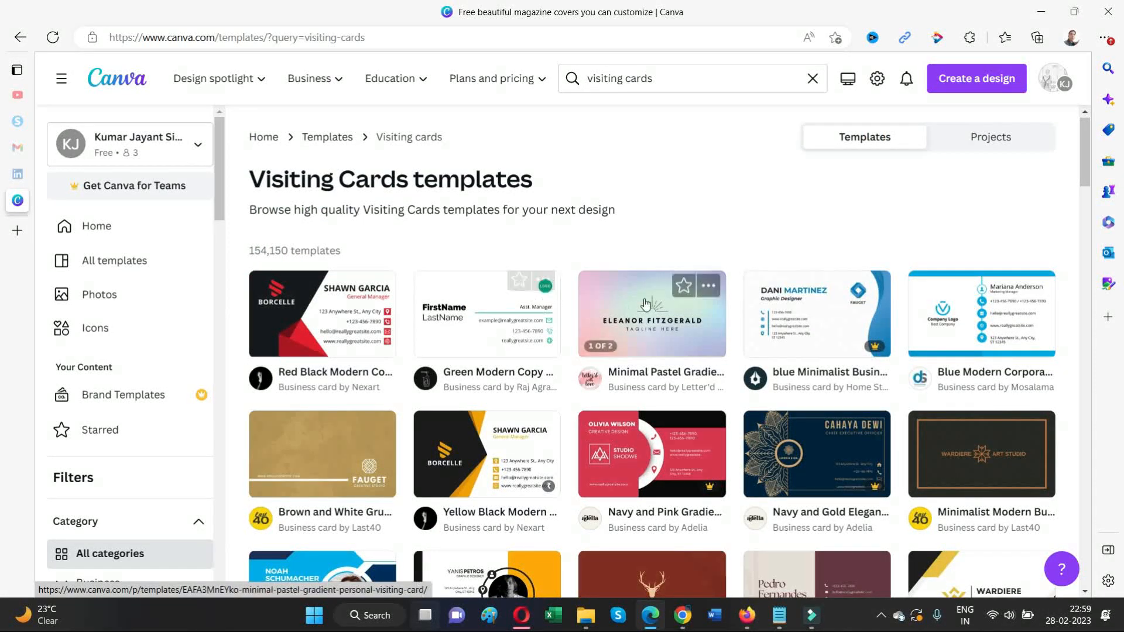
# Open the Green Modern Copy business card template in the editor and show the uploaded images
pyautogui.click(502, 311)
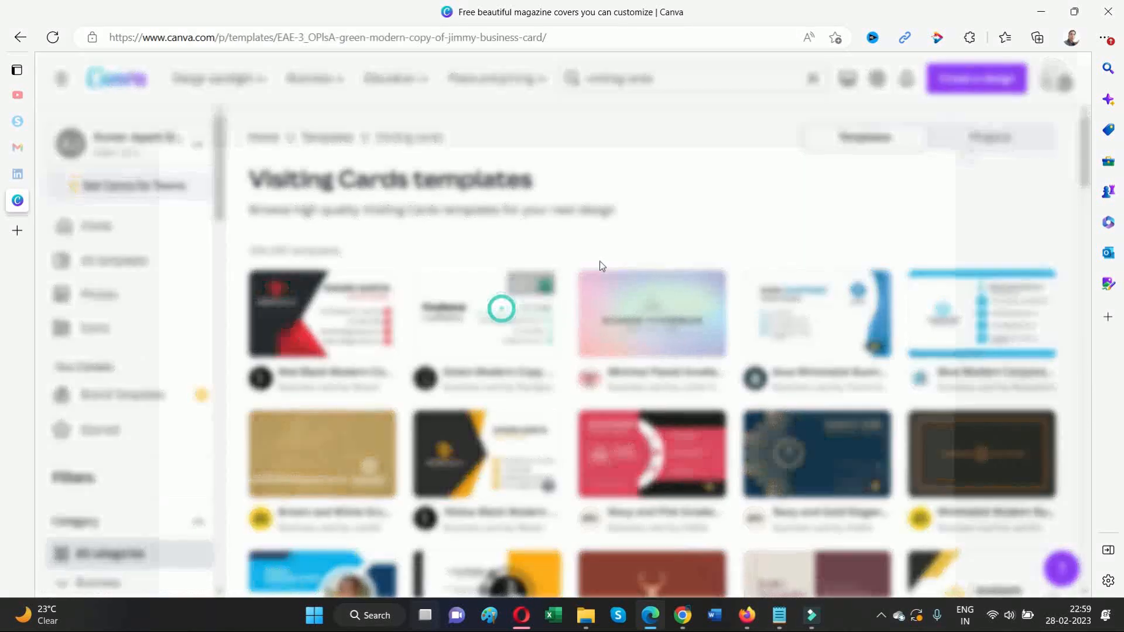
pyautogui.click(790, 234)
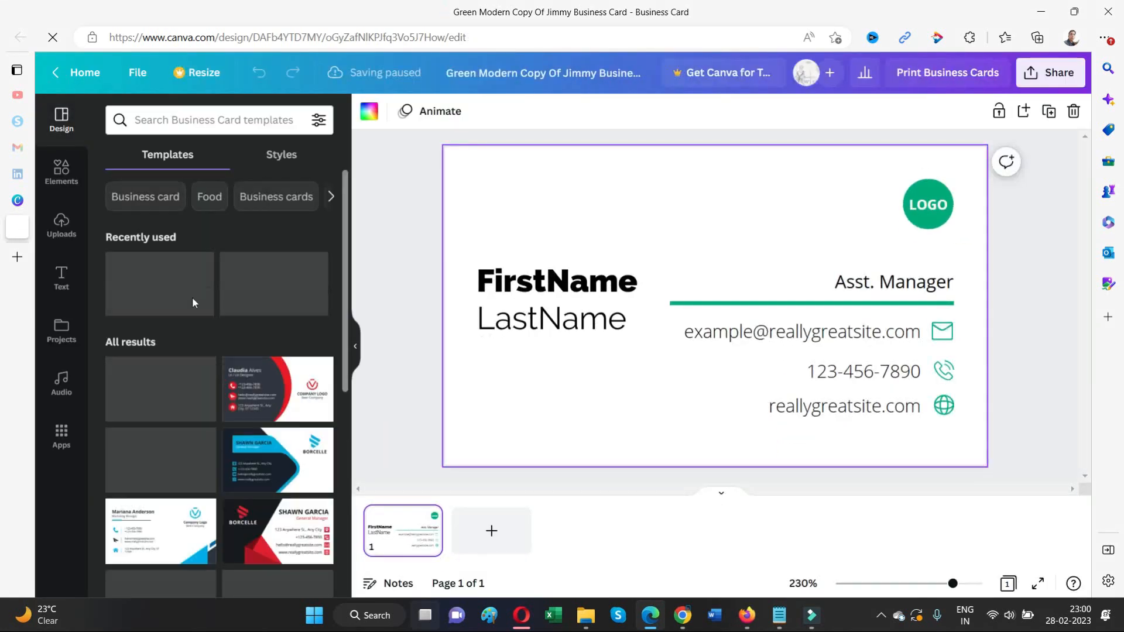
pyautogui.click(66, 247)
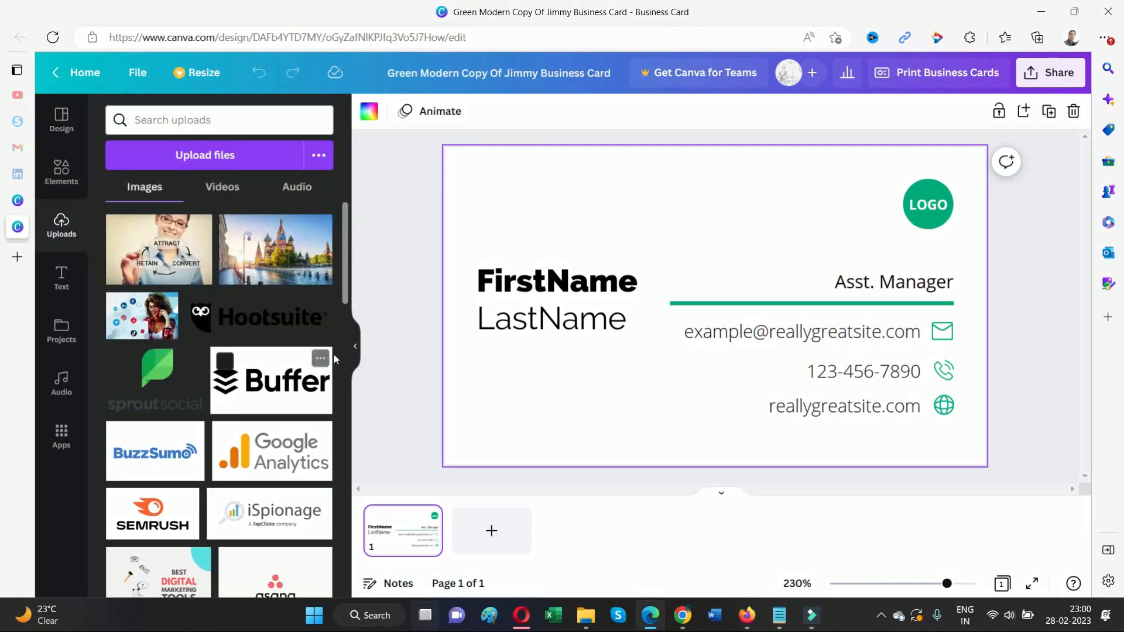
# Scroll down through the uploaded images looking for the logo
pyautogui.scroll(-15, 345, 272)
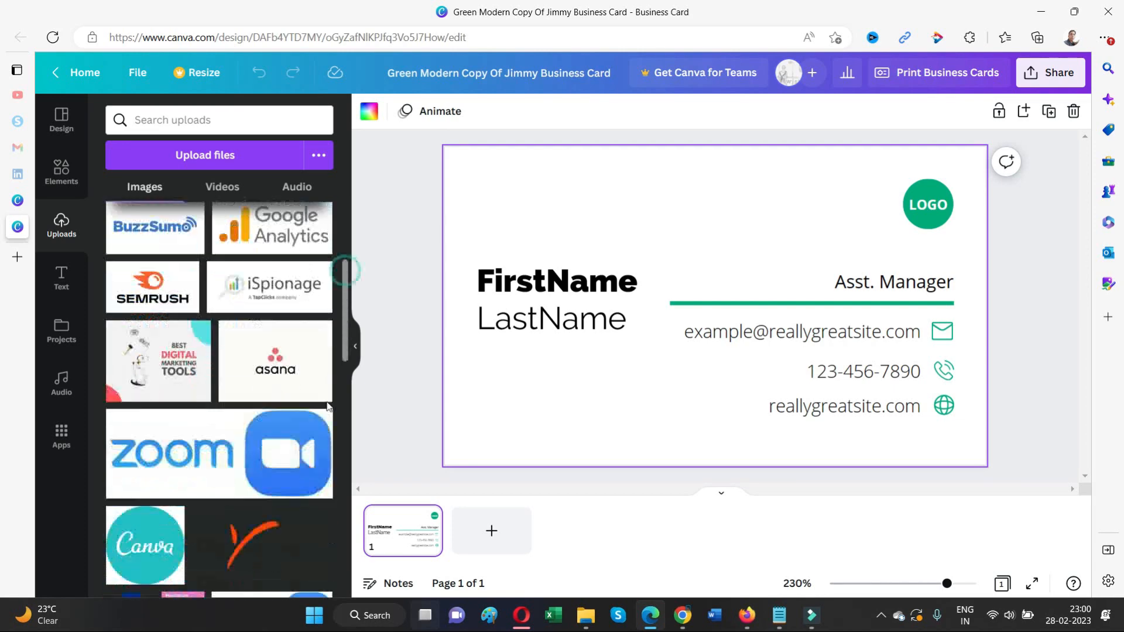
pyautogui.scroll(-15, 316, 458)
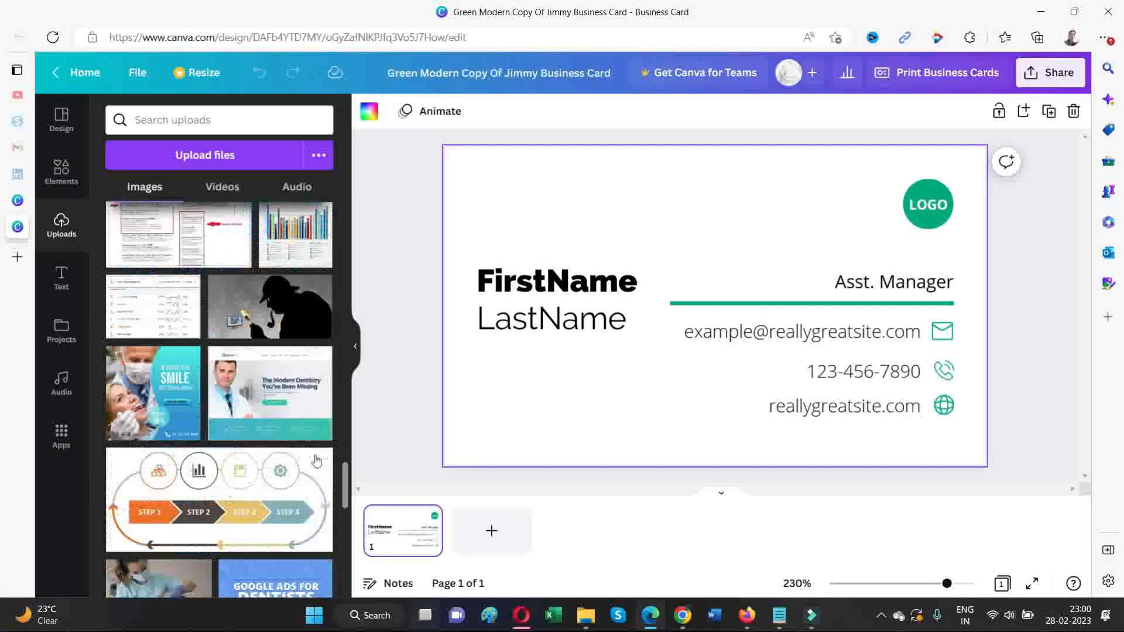
pyautogui.scroll(-15, 252, 386)
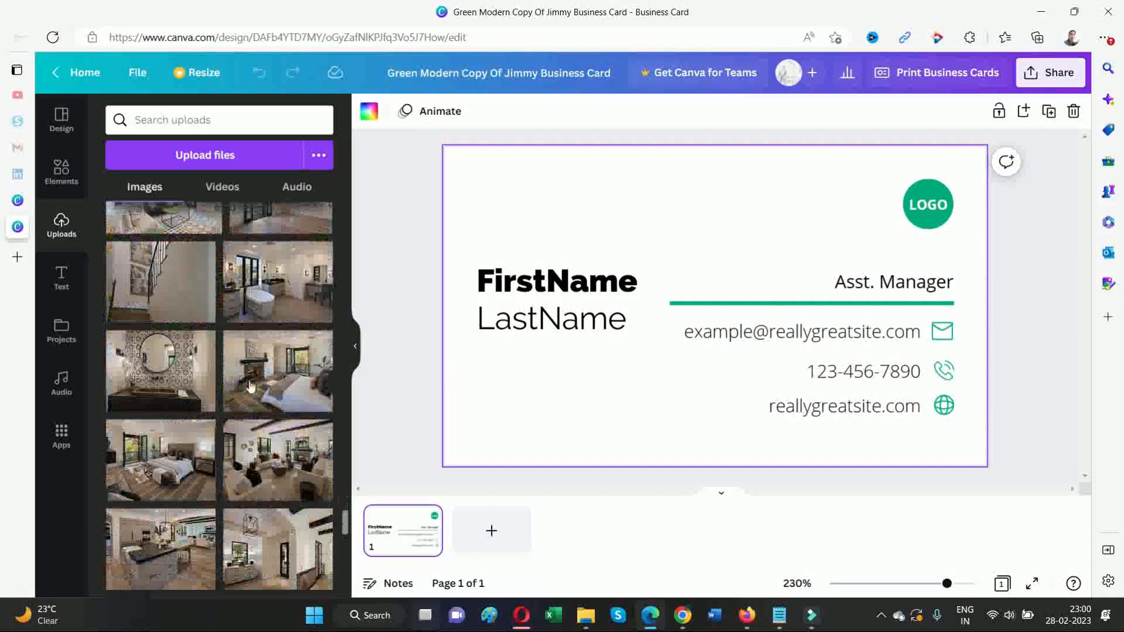
pyautogui.scroll(-15, 258, 391)
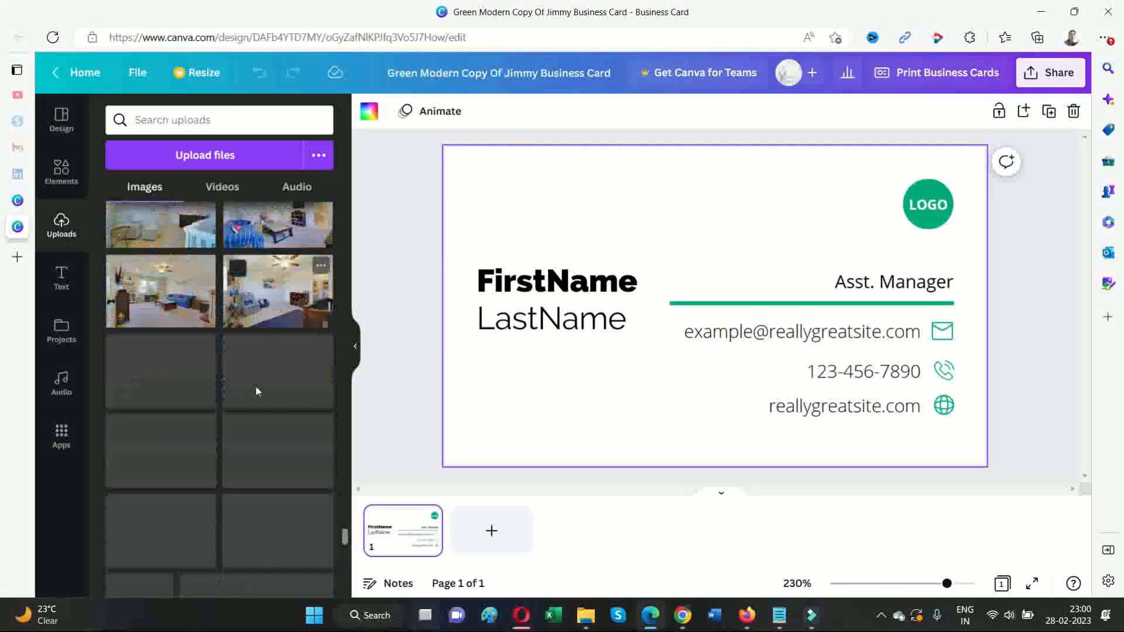
pyautogui.scroll(-10, 263, 394)
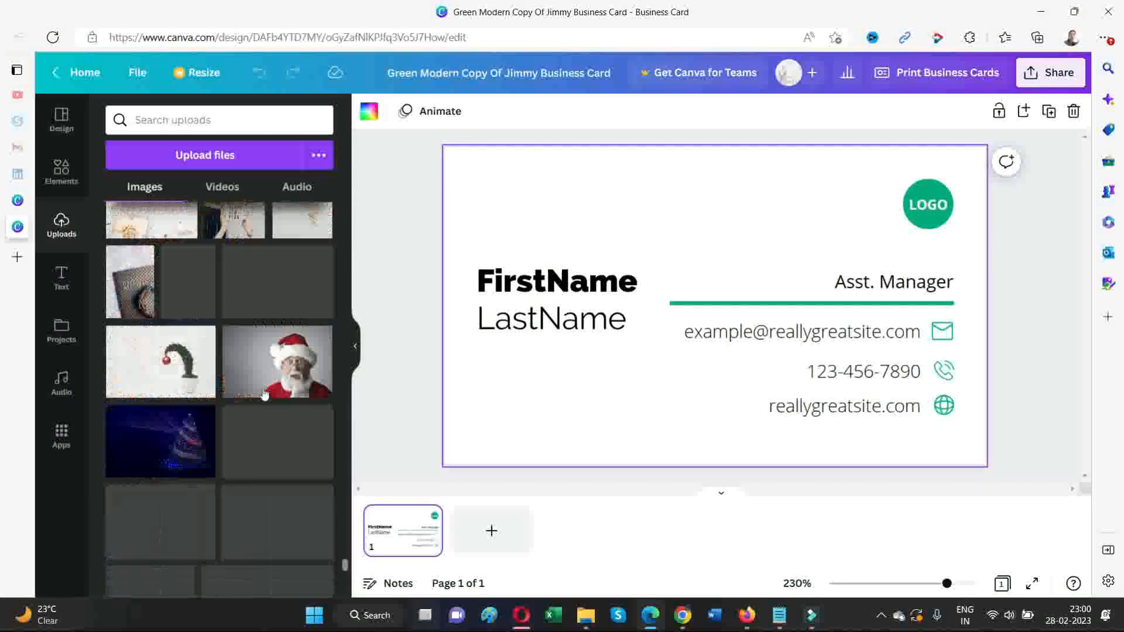
pyautogui.scroll(-20, 270, 410)
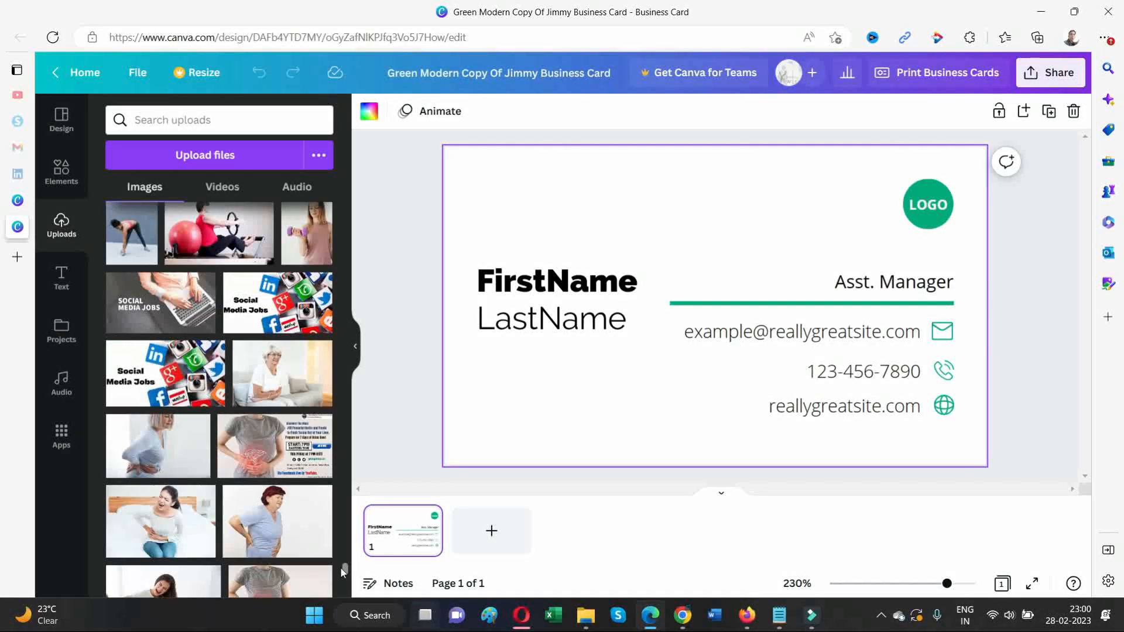
pyautogui.scroll(-5, 344, 569)
pyautogui.scroll(-4, 328, 527)
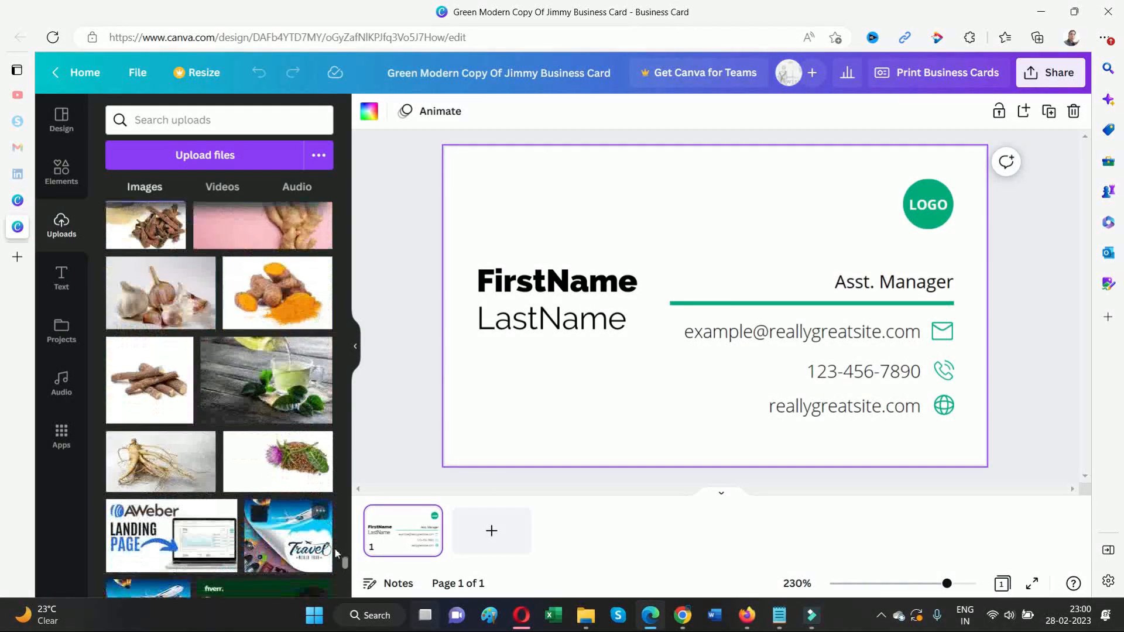
pyautogui.scroll(-5, 346, 571)
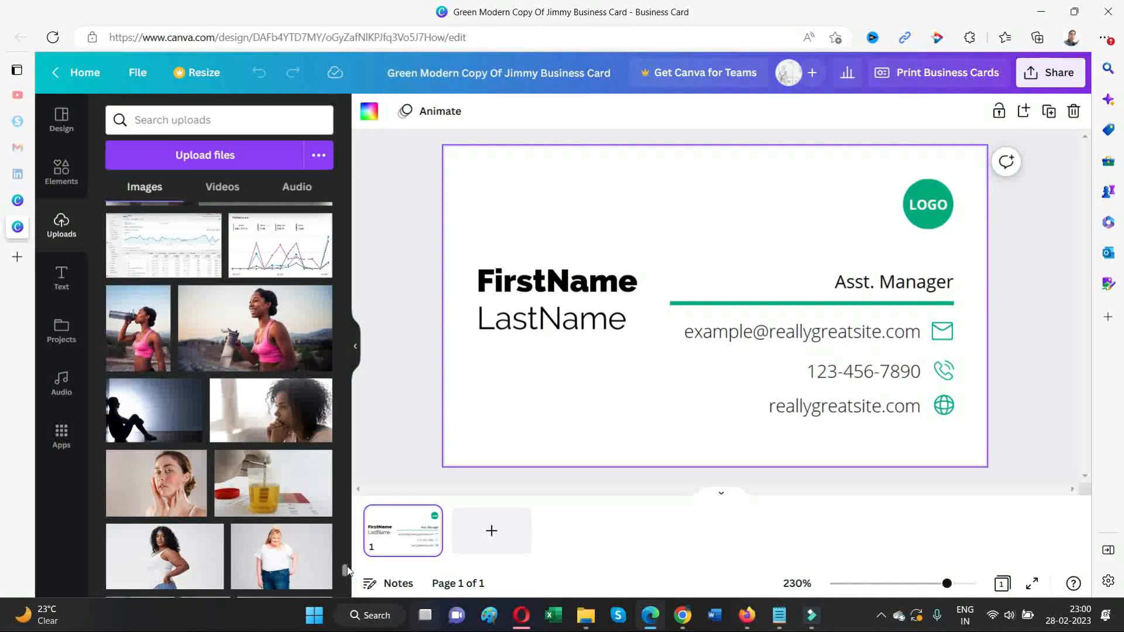
pyautogui.scroll(-5, 346, 571)
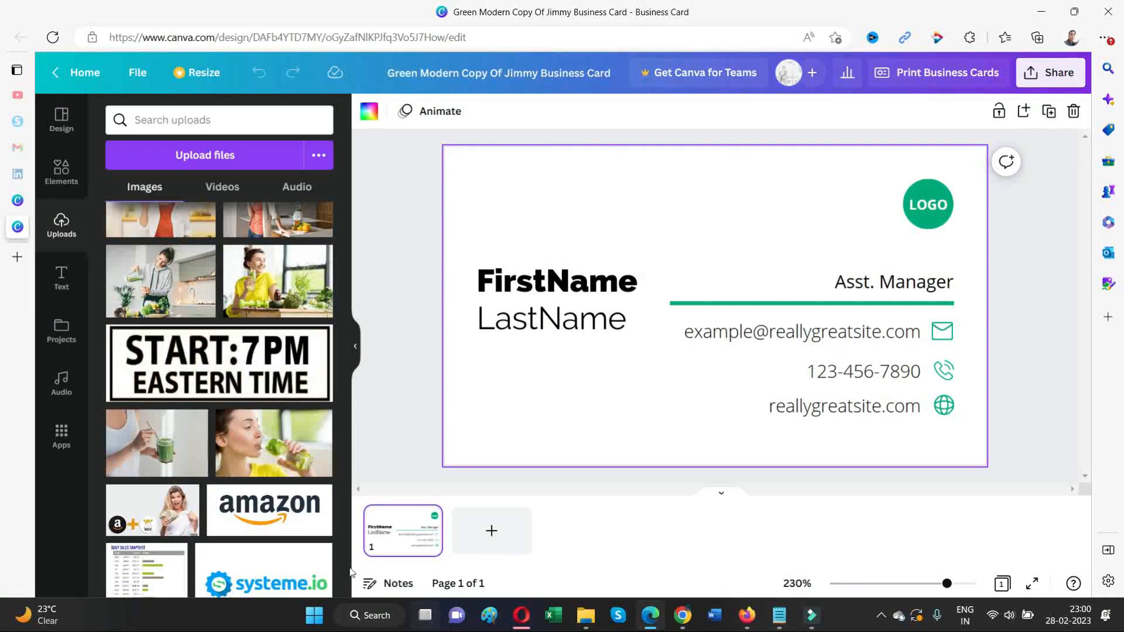
pyautogui.scroll(-10, 347, 559)
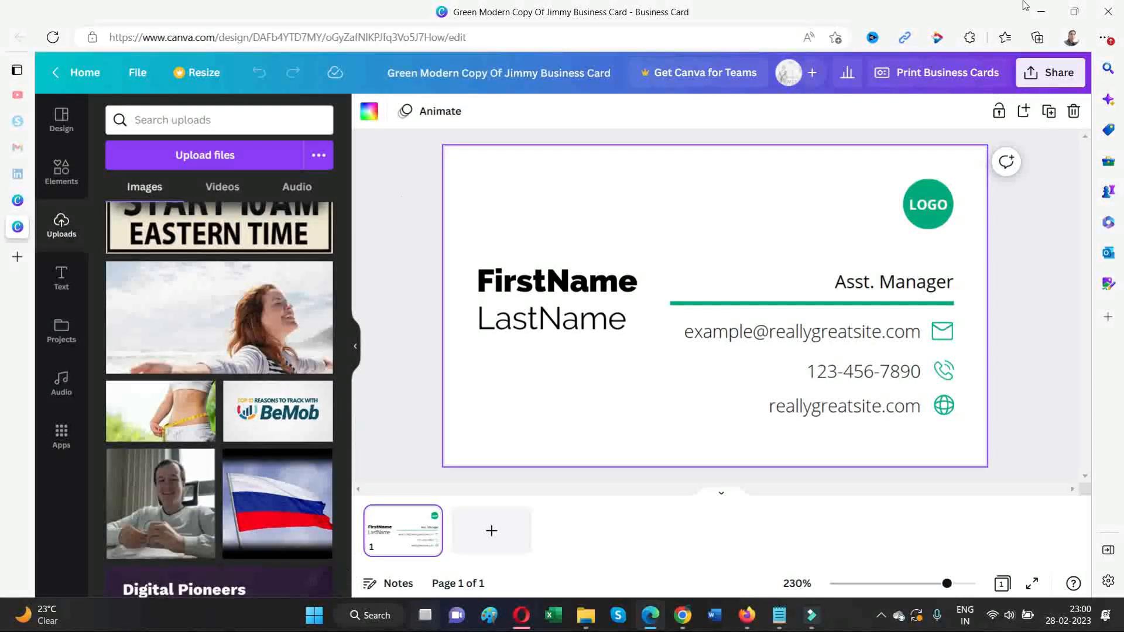
pyautogui.scroll(-15, 345, 576)
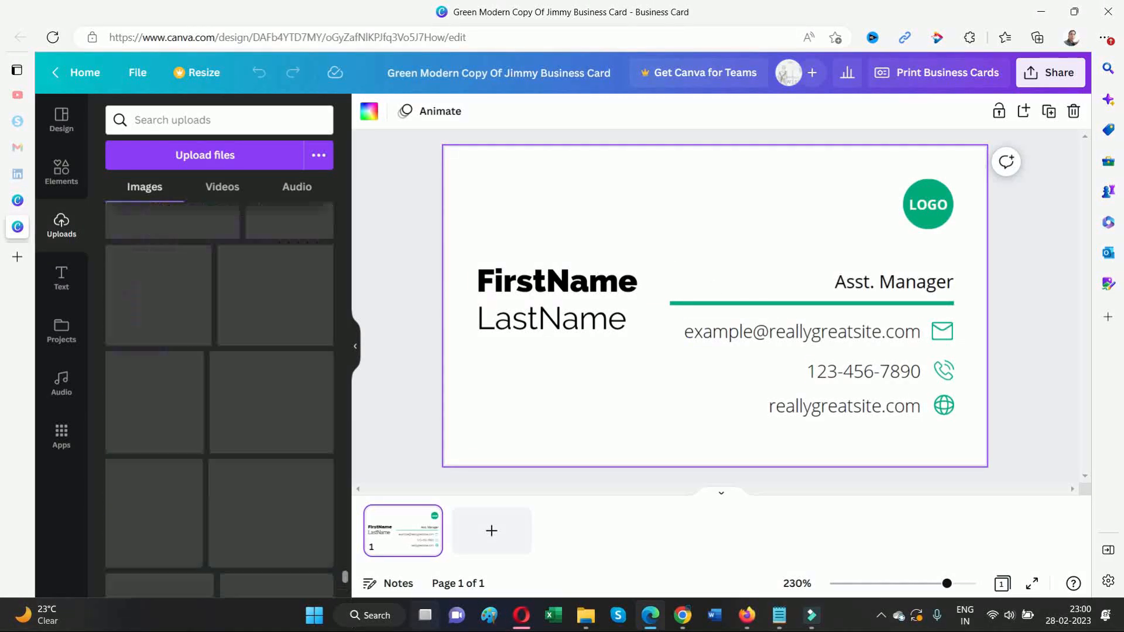
pyautogui.scroll(-15, 346, 575)
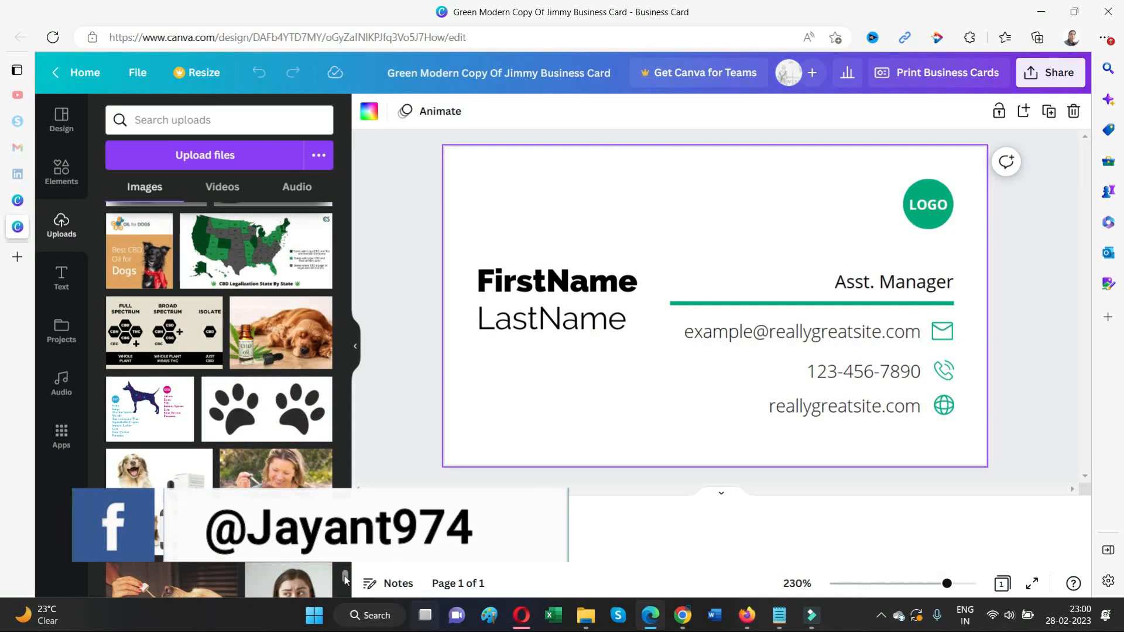
pyautogui.scroll(-15, 346, 579)
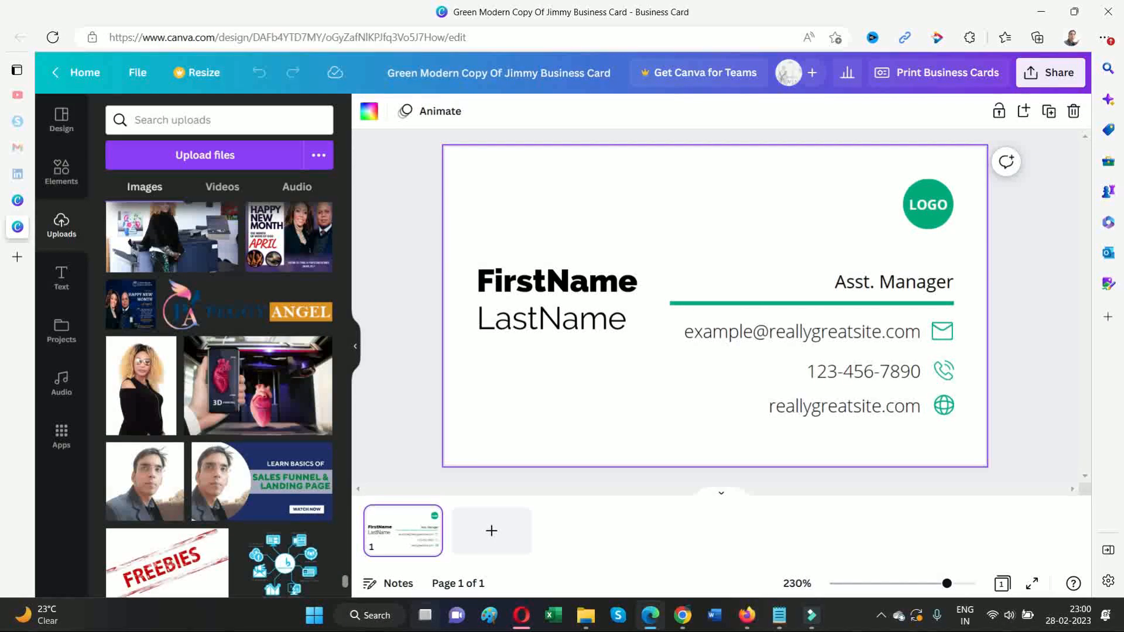
pyautogui.scroll(-5, 274, 510)
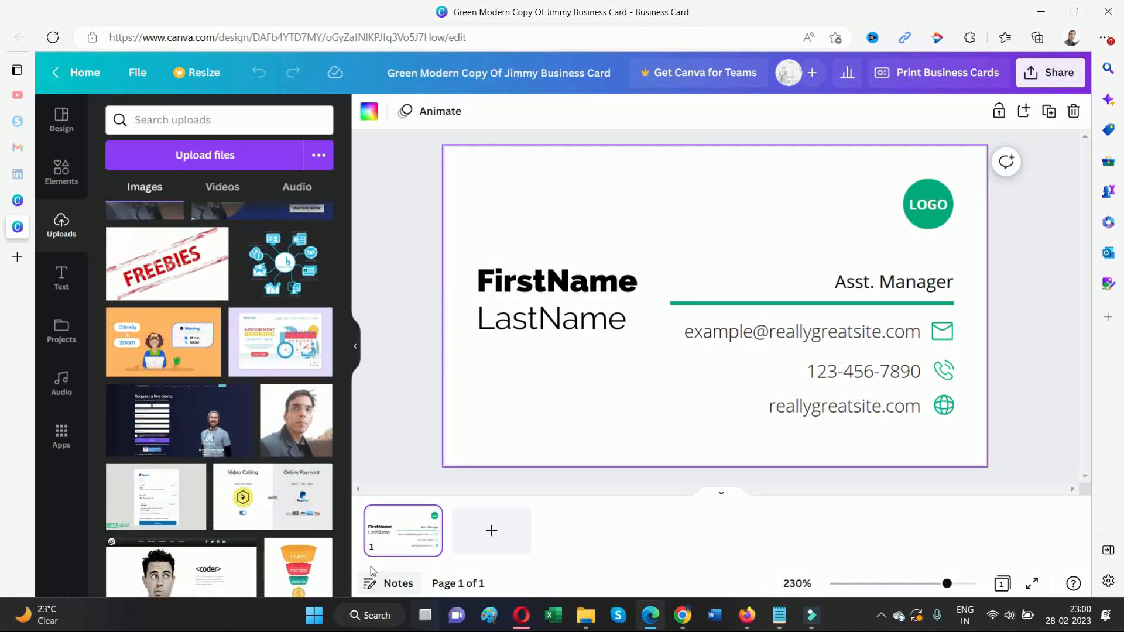
pyautogui.scroll(-15, 346, 588)
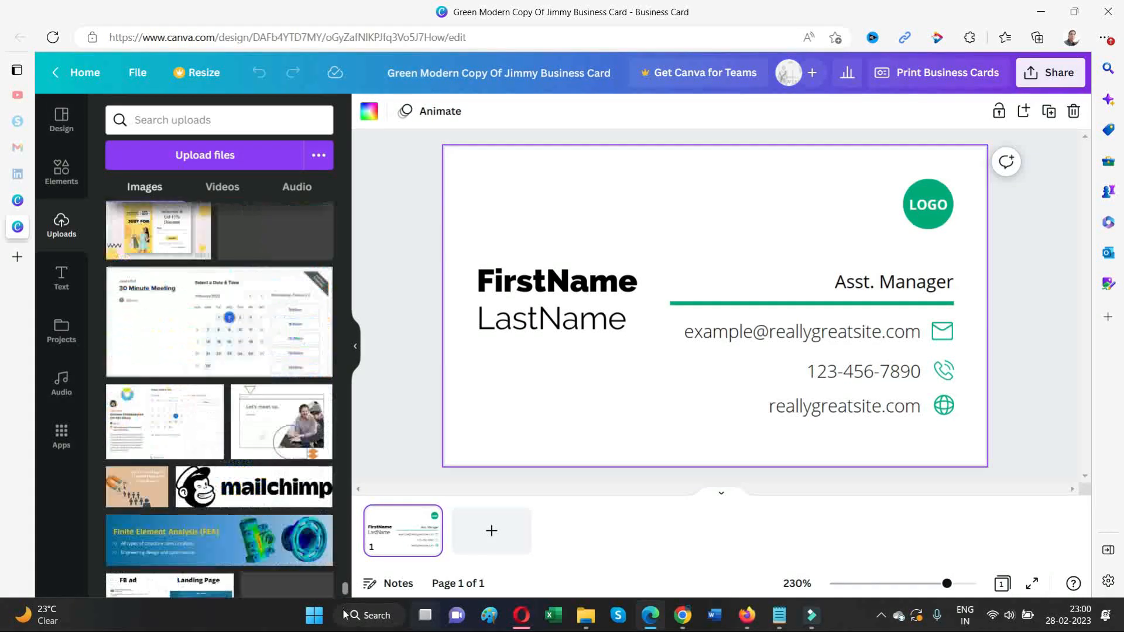
pyautogui.scroll(-10, 345, 580)
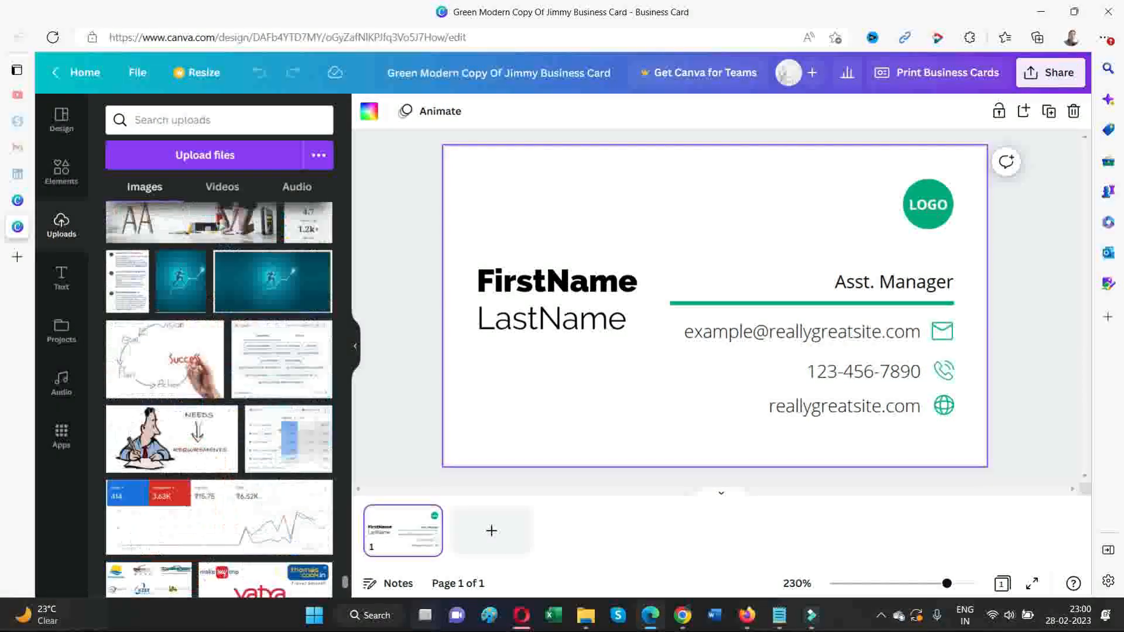
pyautogui.scroll(-15, 323, 550)
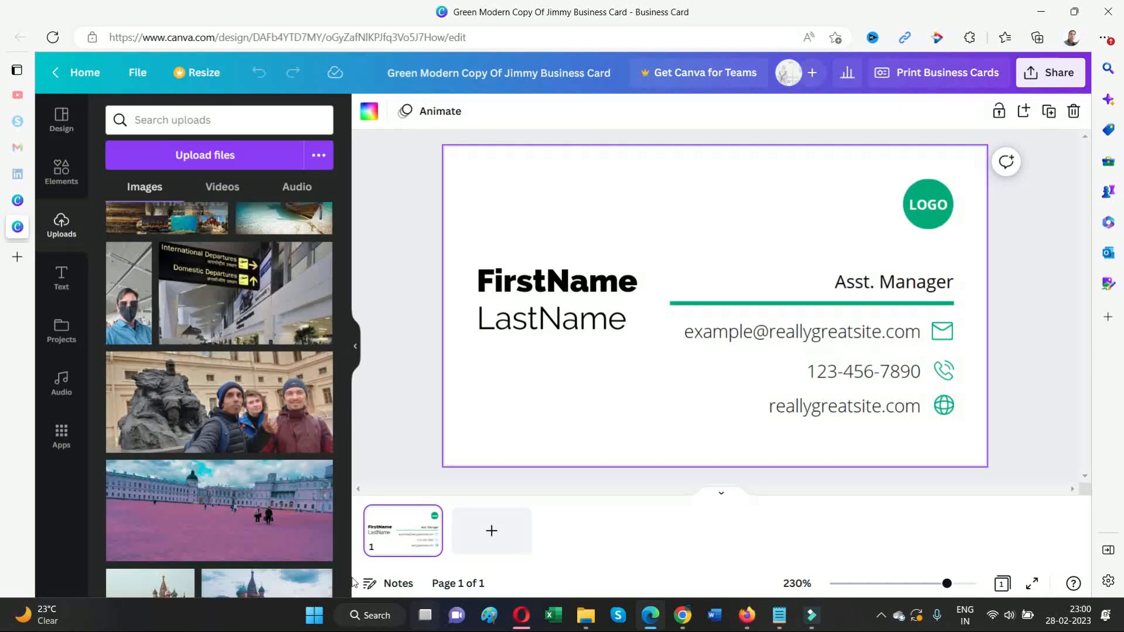
pyautogui.scroll(-15, 345, 576)
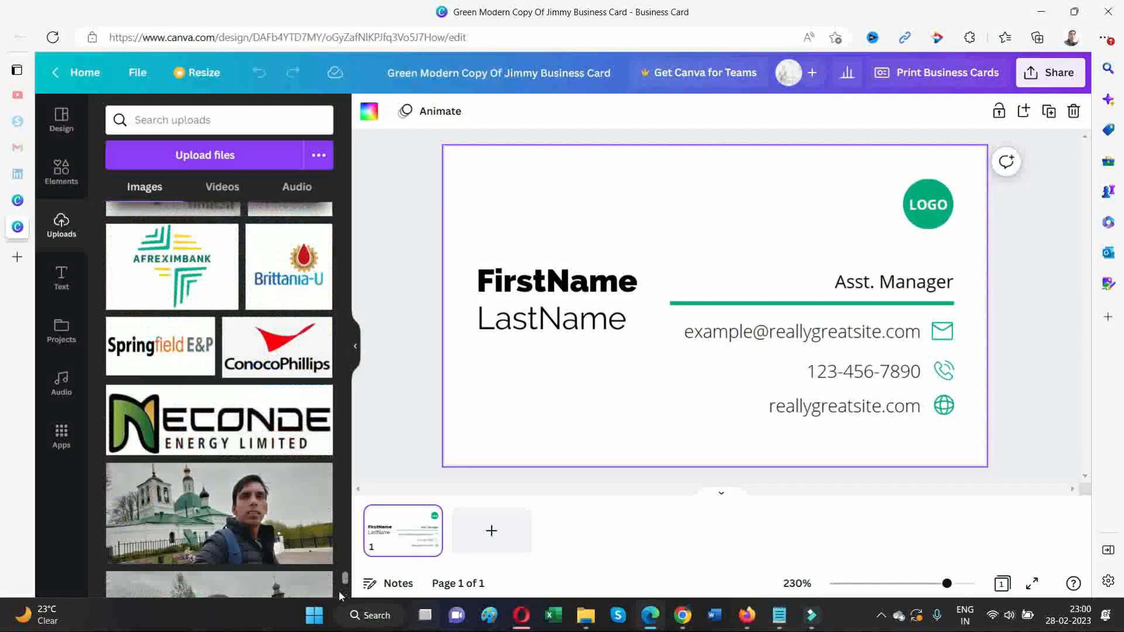
pyautogui.scroll(-15, 336, 597)
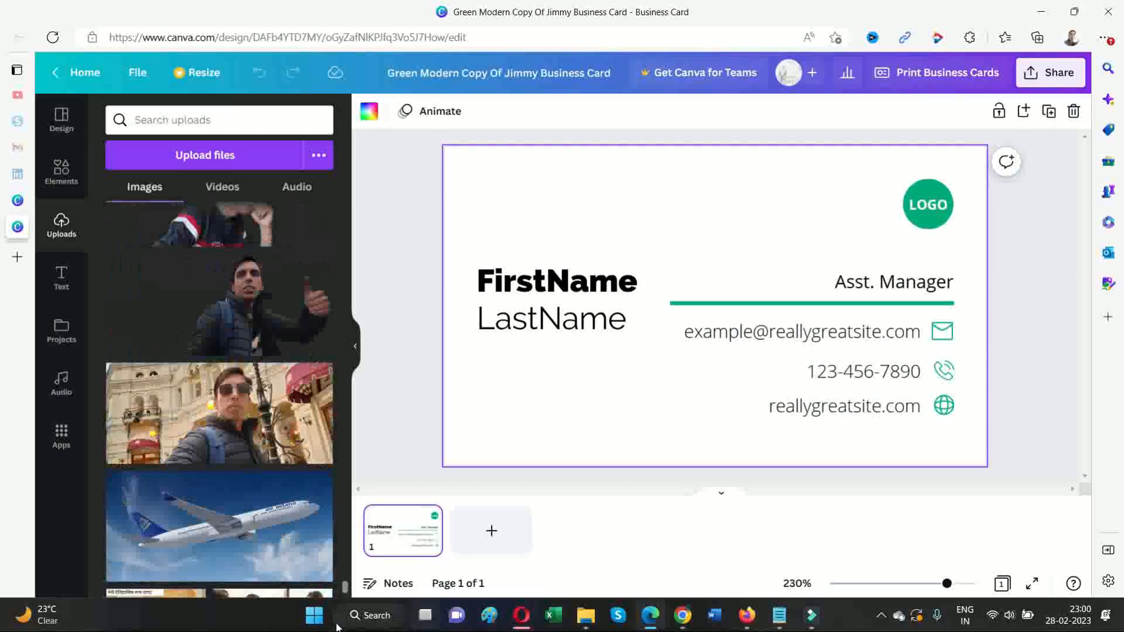
pyautogui.scroll(-5, 219, 398)
pyautogui.scroll(-5, 322, 524)
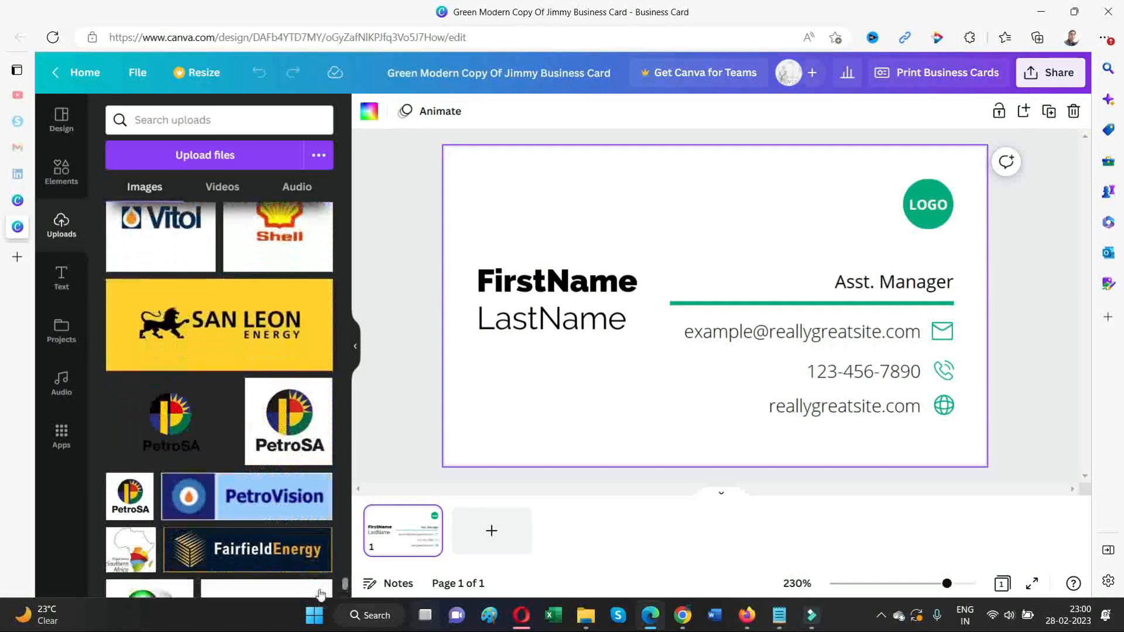
pyautogui.scroll(-10, 344, 588)
# Keep scrolling the Uploads images until the blue logo comes into view
pyautogui.moveTo(344, 606)
pyautogui.mouseDown()
pyautogui.moveTo(342, 631)
pyautogui.moveTo(343, 594)
pyautogui.moveTo(342, 612)
pyautogui.moveTo(339, 602)
pyautogui.mouseUp()
pyautogui.scroll(-6, 324, 551)
pyautogui.scroll(-5, 217, 446)
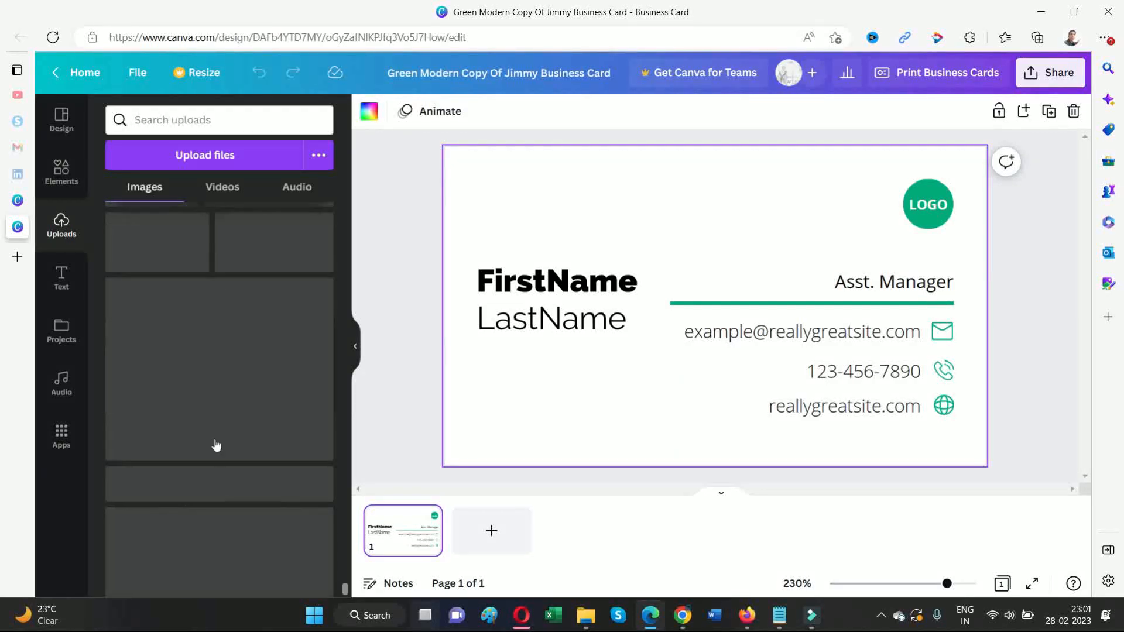
pyautogui.scroll(-10, 217, 446)
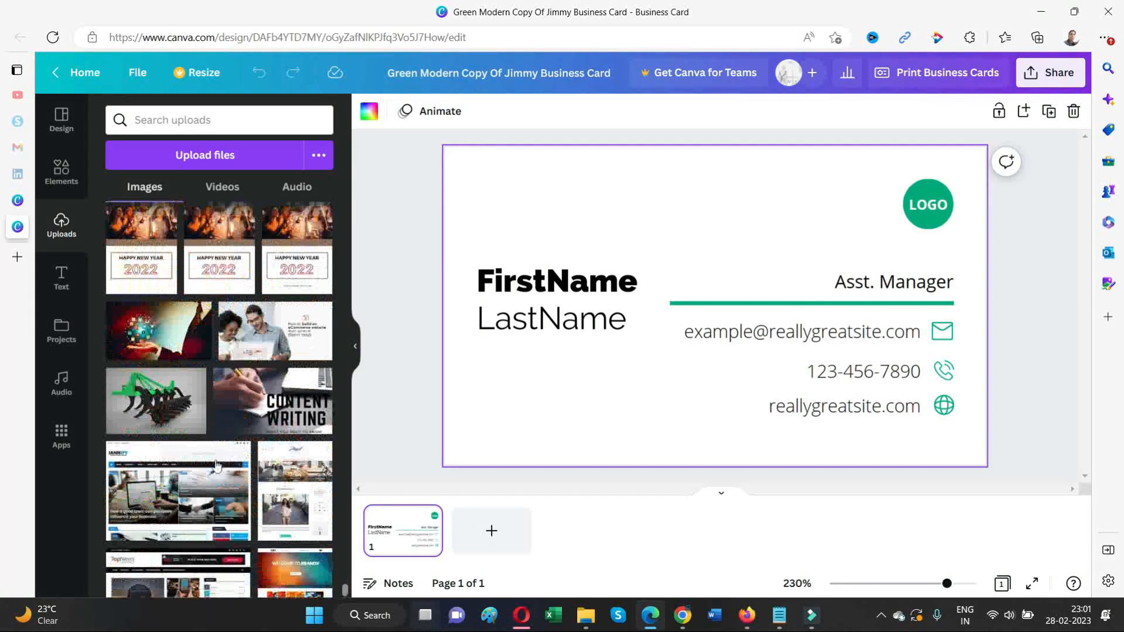
pyautogui.scroll(-10, 217, 466)
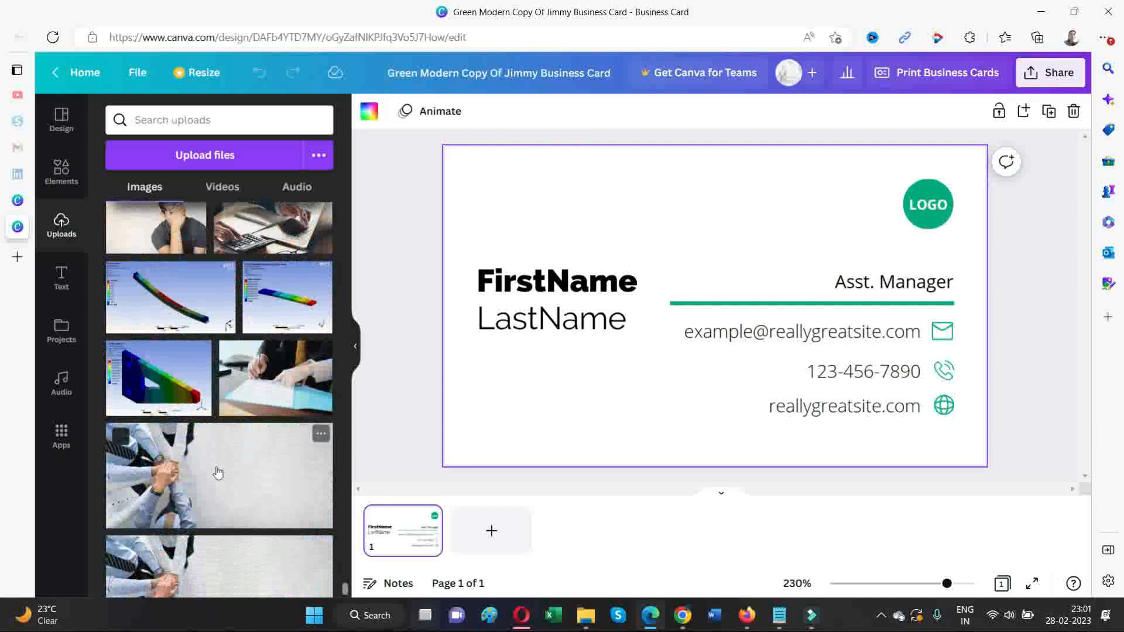
pyautogui.scroll(-10, 217, 472)
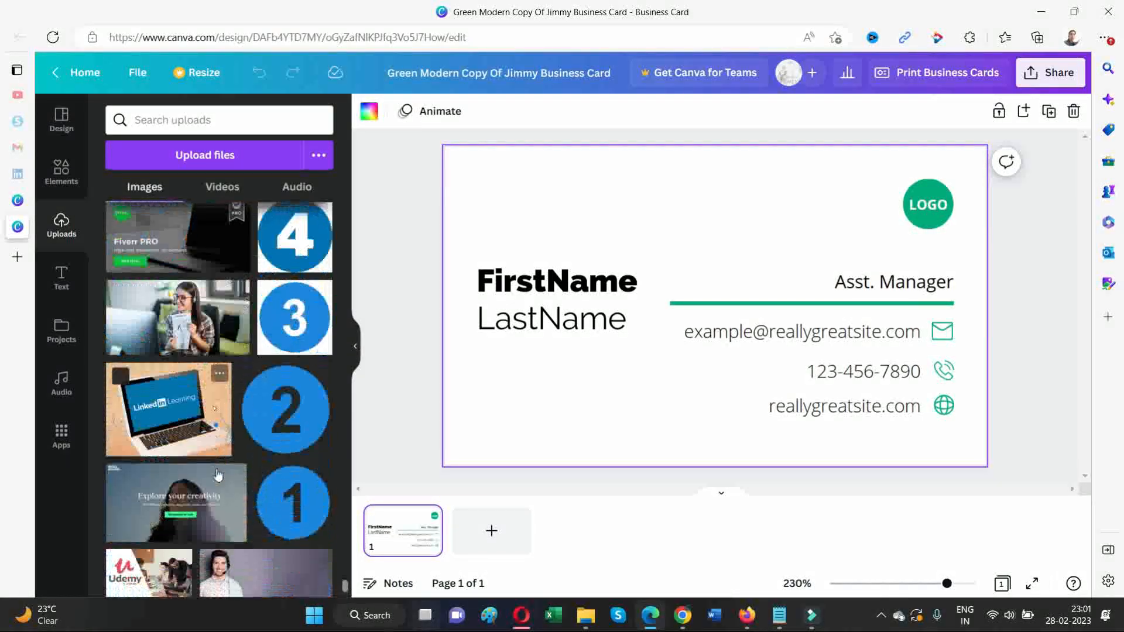
pyautogui.scroll(-10, 217, 475)
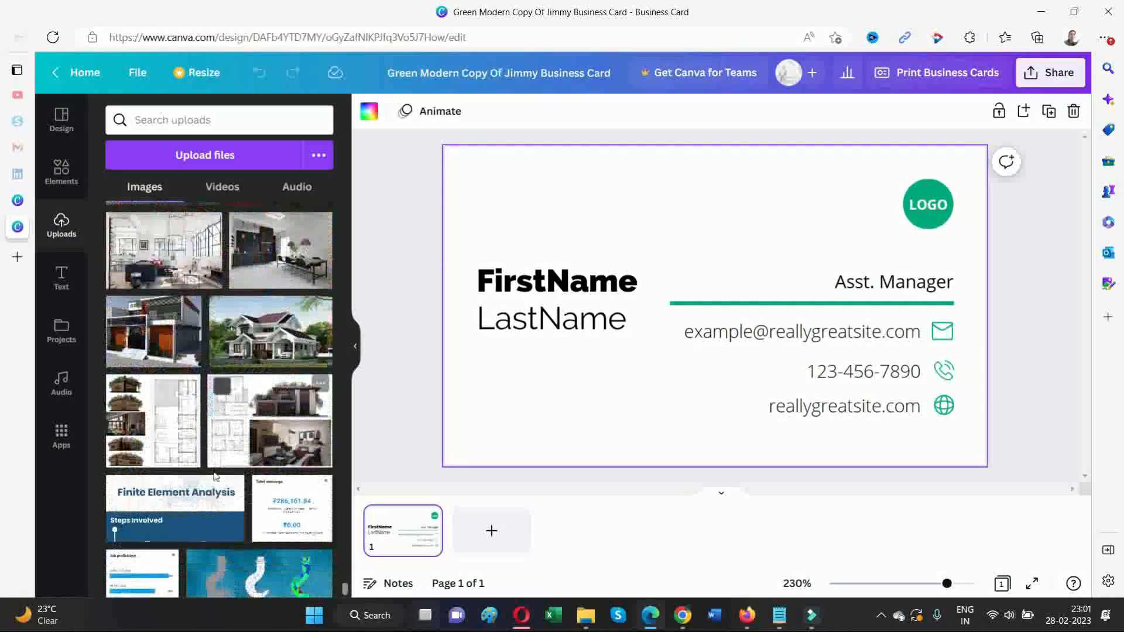
pyautogui.scroll(-10, 214, 478)
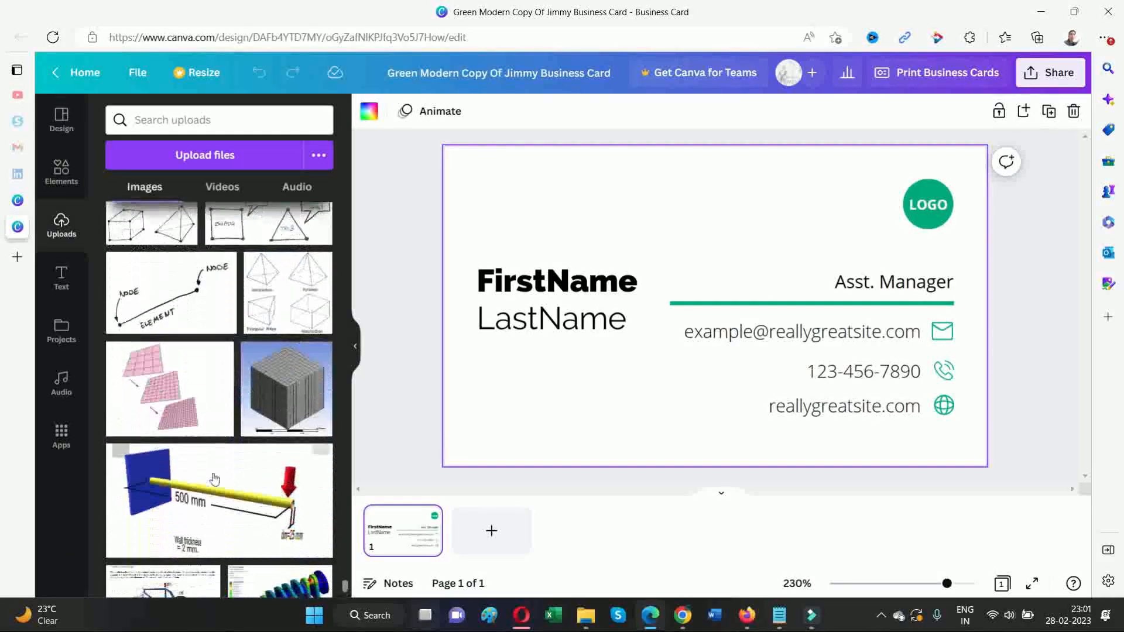
pyautogui.scroll(-10, 215, 479)
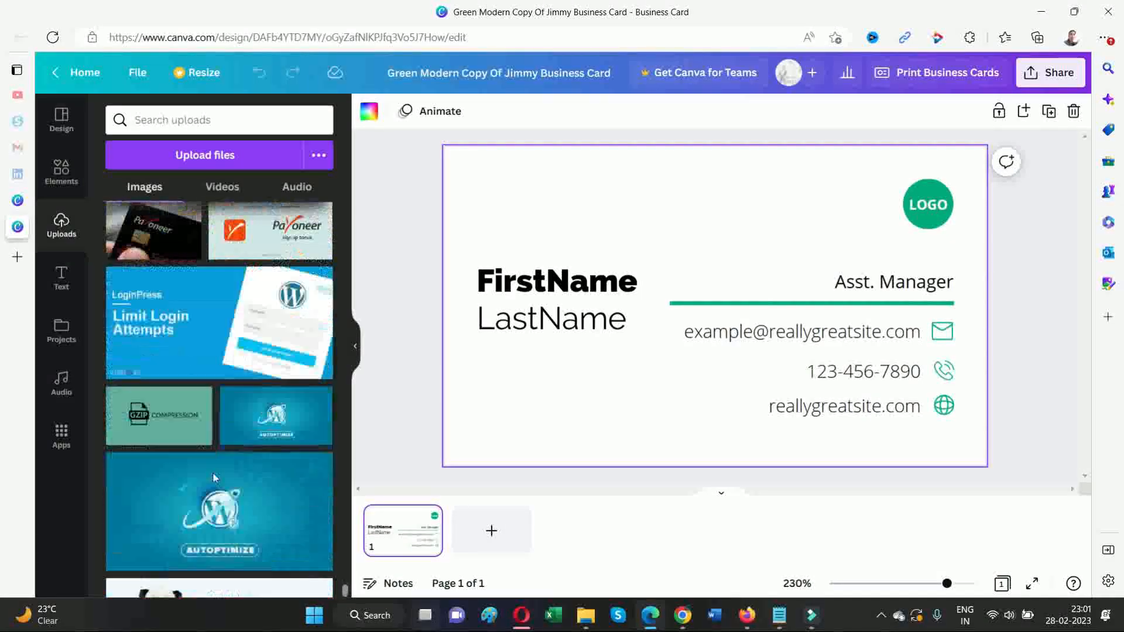
pyautogui.scroll(-10, 214, 478)
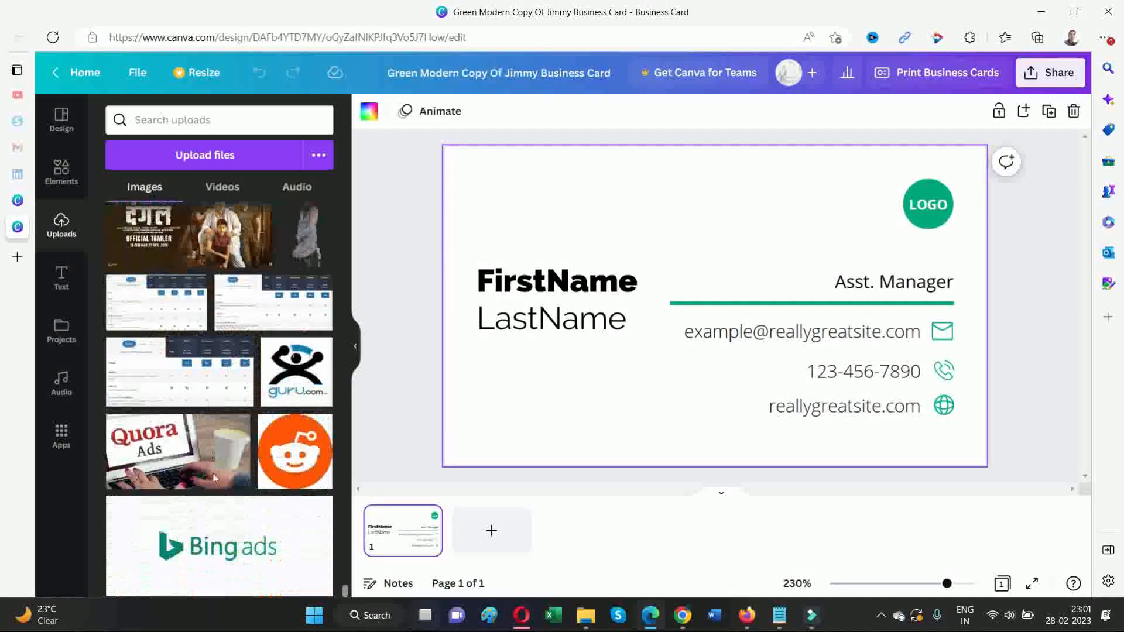
pyautogui.scroll(-10, 214, 478)
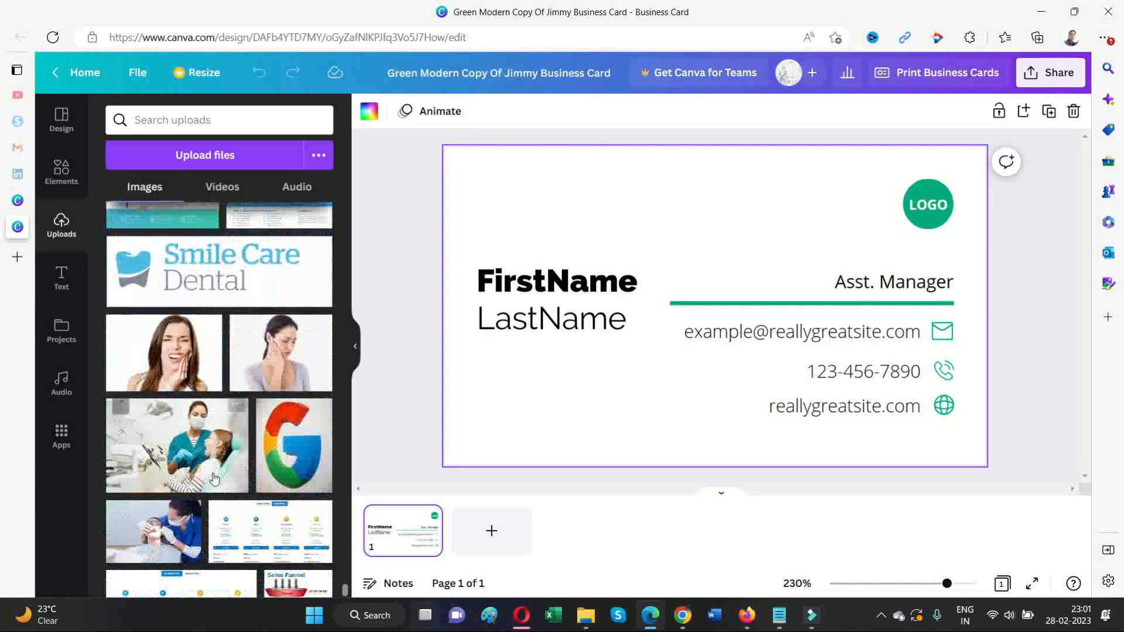
pyautogui.scroll(-10, 215, 479)
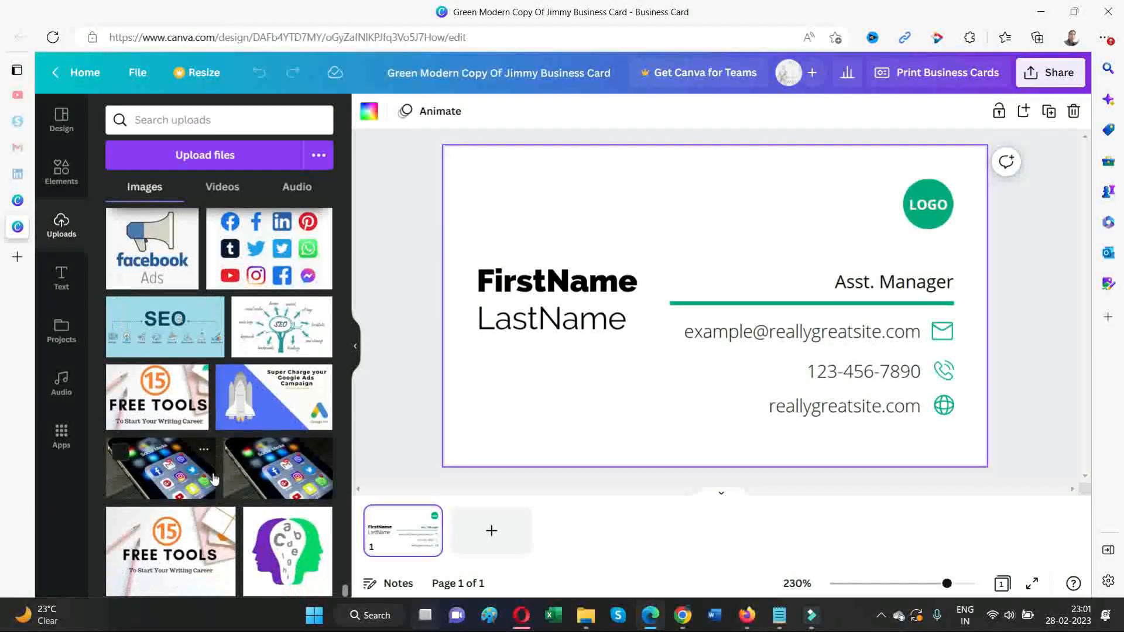
pyautogui.scroll(-10, 214, 478)
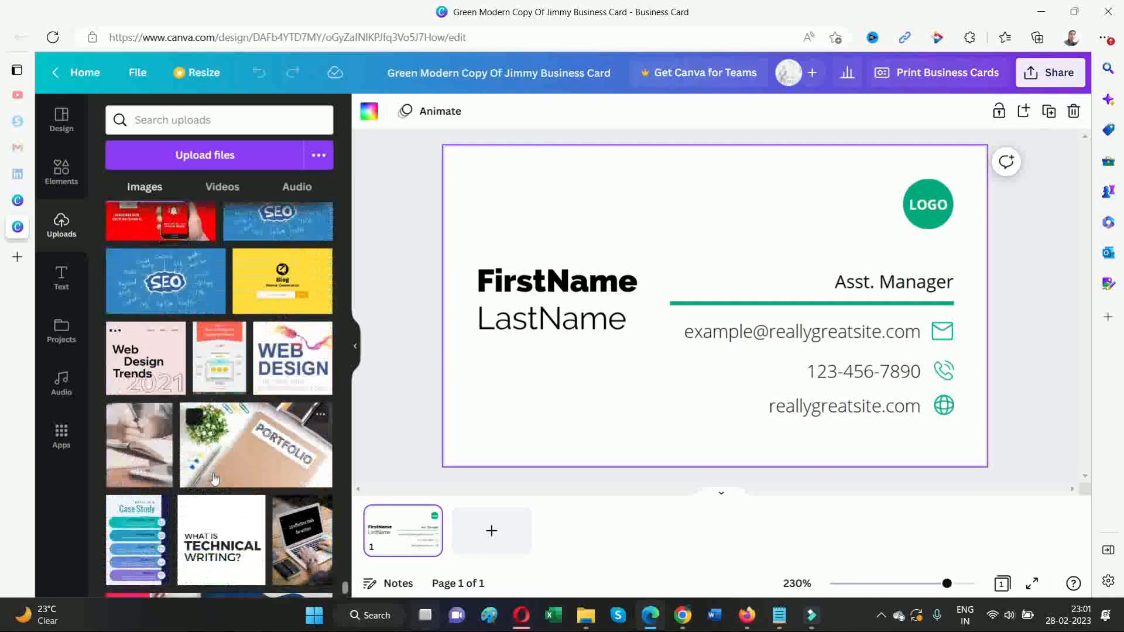
pyautogui.scroll(-10, 214, 478)
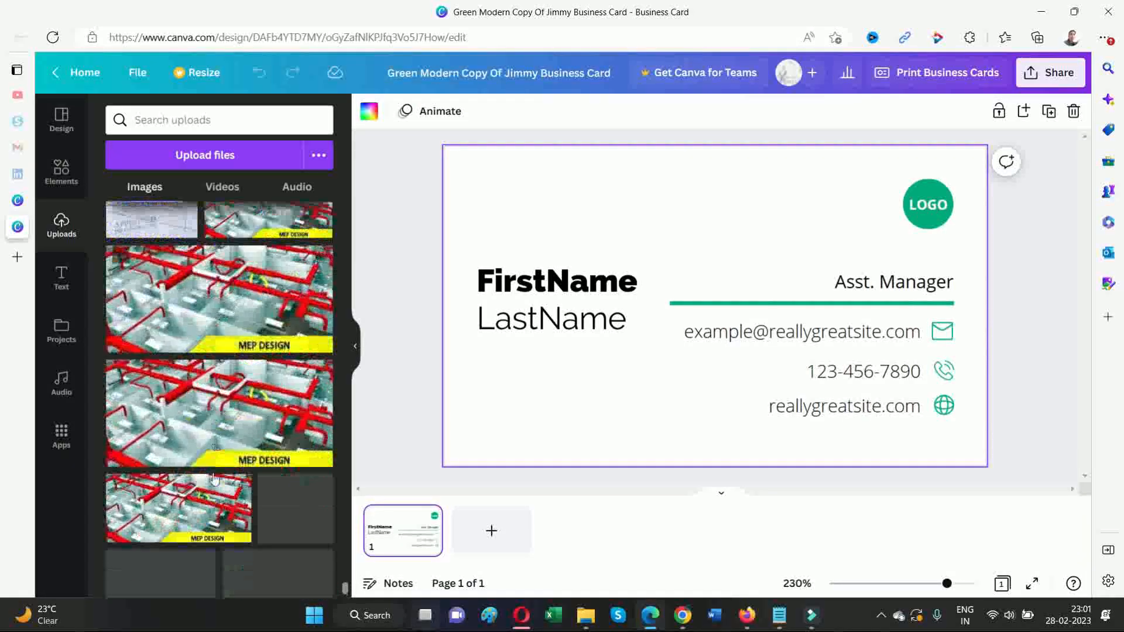
pyautogui.scroll(-10, 214, 478)
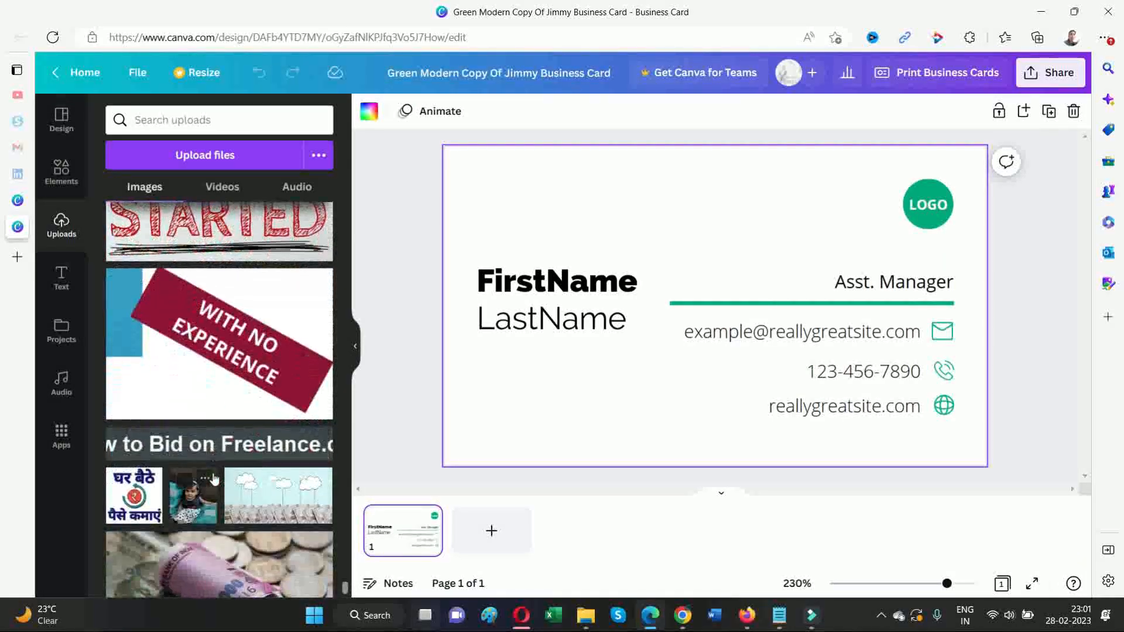
pyautogui.scroll(-10, 215, 478)
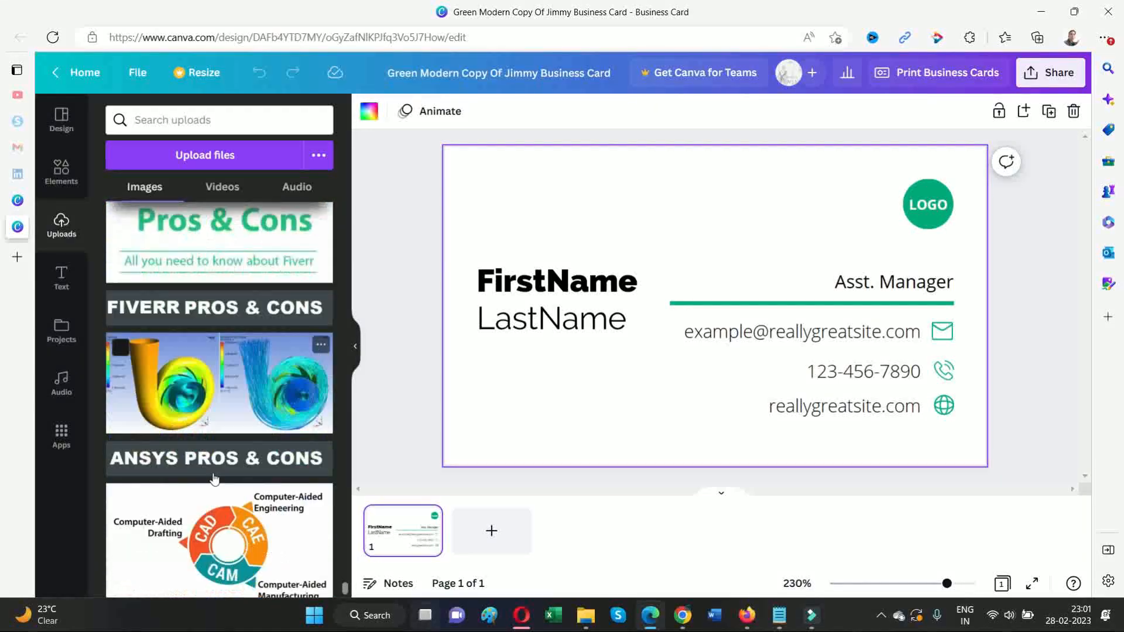
pyautogui.scroll(-10, 214, 478)
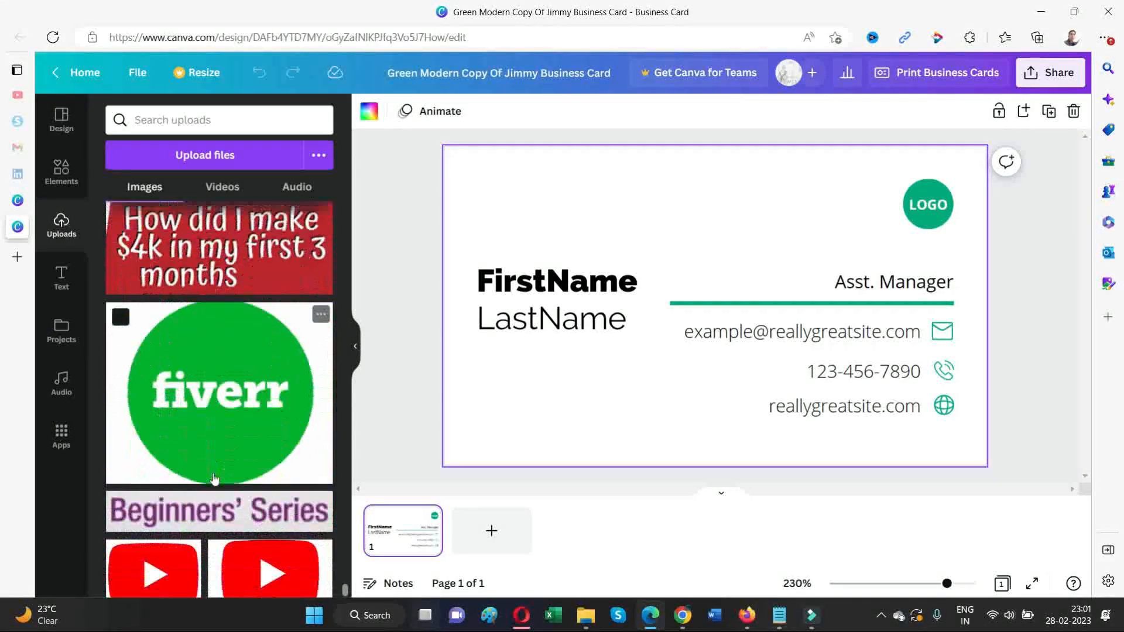
pyautogui.scroll(-10, 214, 478)
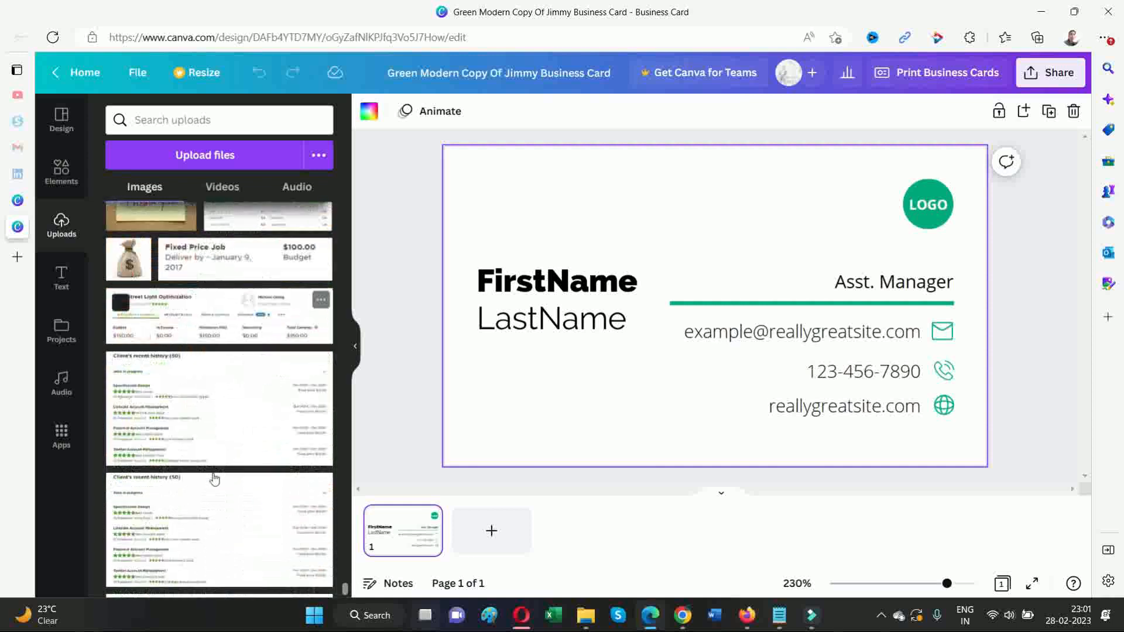
pyautogui.scroll(-5, 214, 478)
pyautogui.scroll(-10, 214, 478)
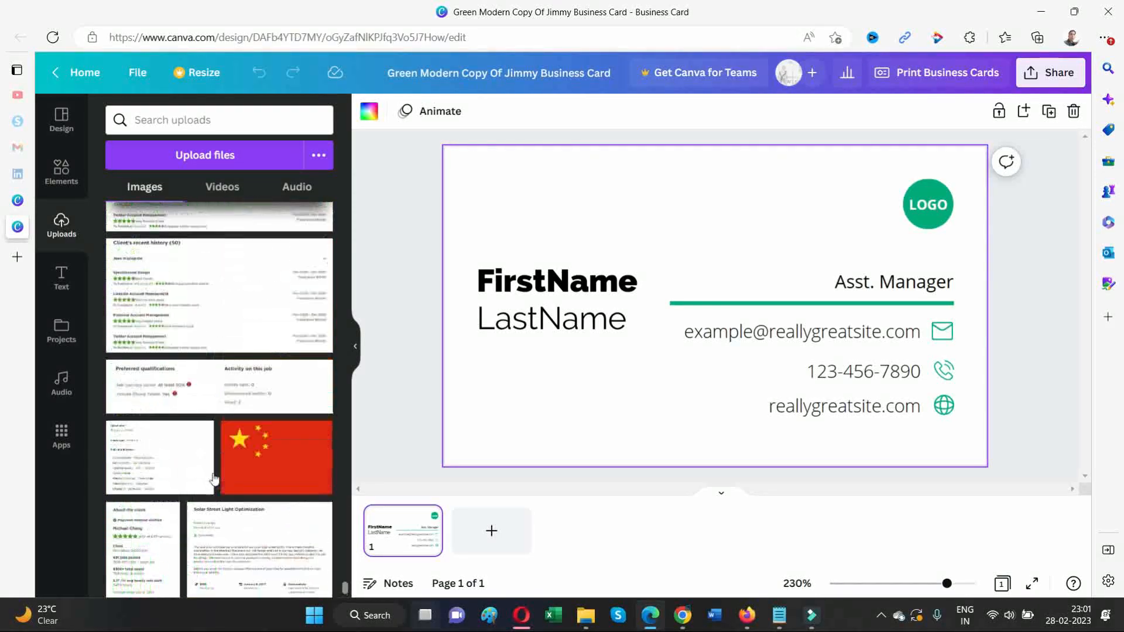
pyautogui.scroll(-10, 215, 478)
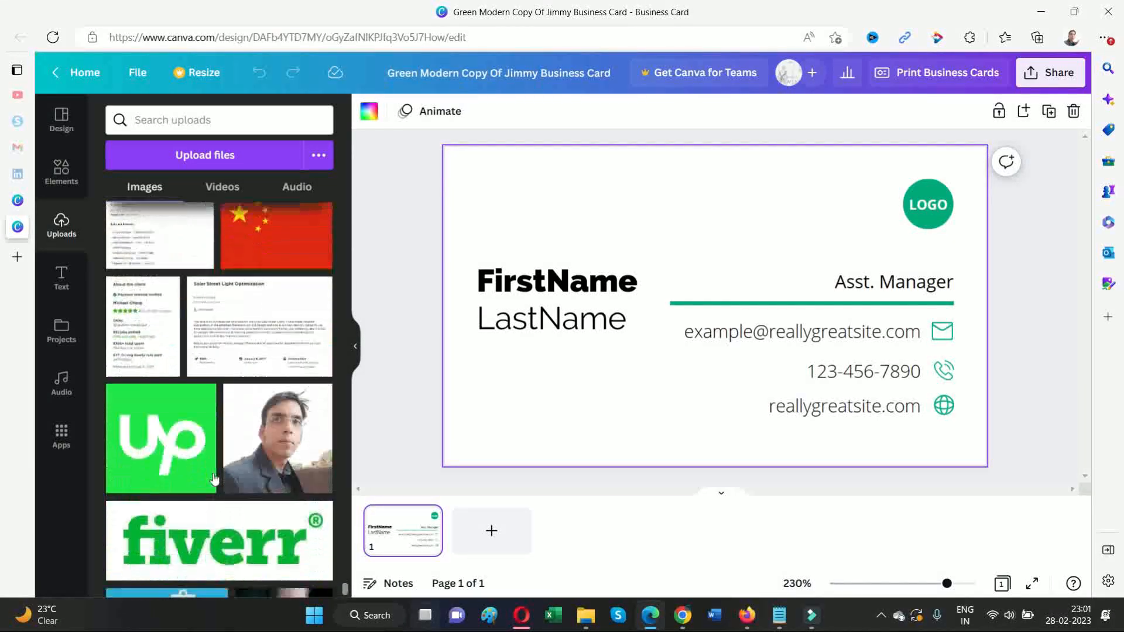
pyautogui.scroll(-10, 215, 478)
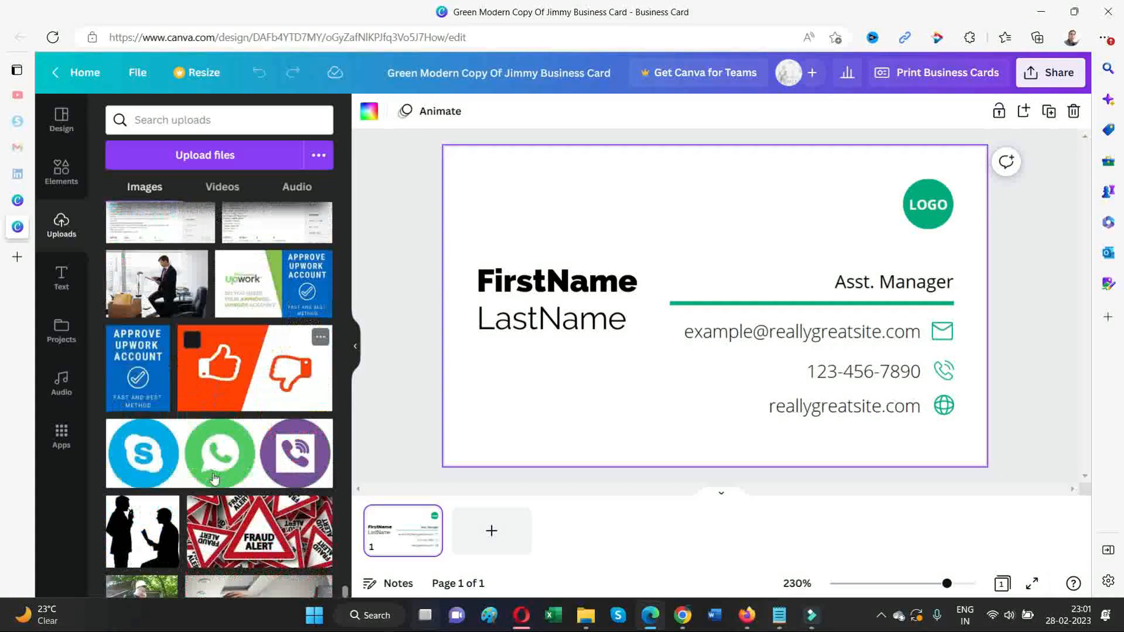
pyautogui.scroll(-10, 214, 479)
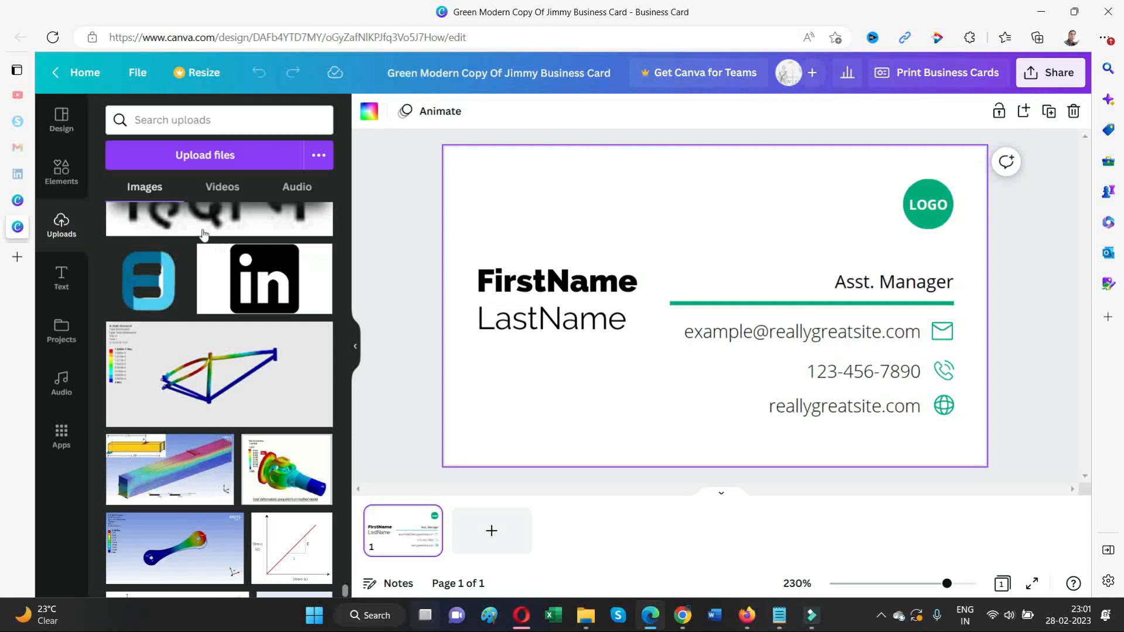
# Place the blue logo on the card and delete the LOGO placeholder text
pyautogui.moveTo(169, 278); pyautogui.dragTo(817, 187)
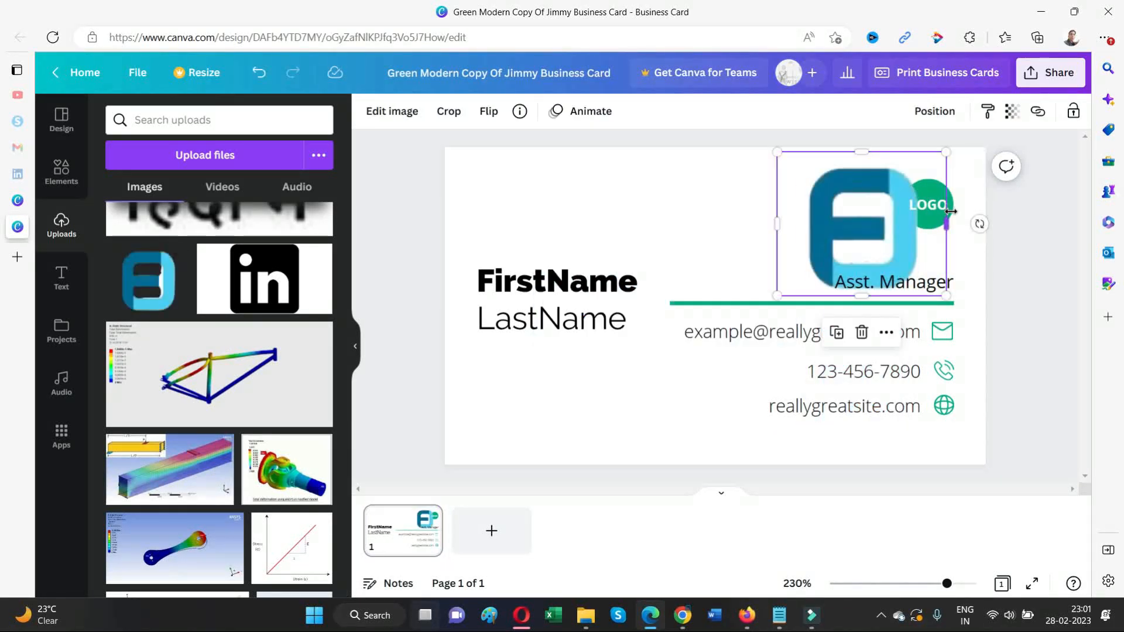
pyautogui.moveTo(904, 184); pyautogui.dragTo(842, 189)
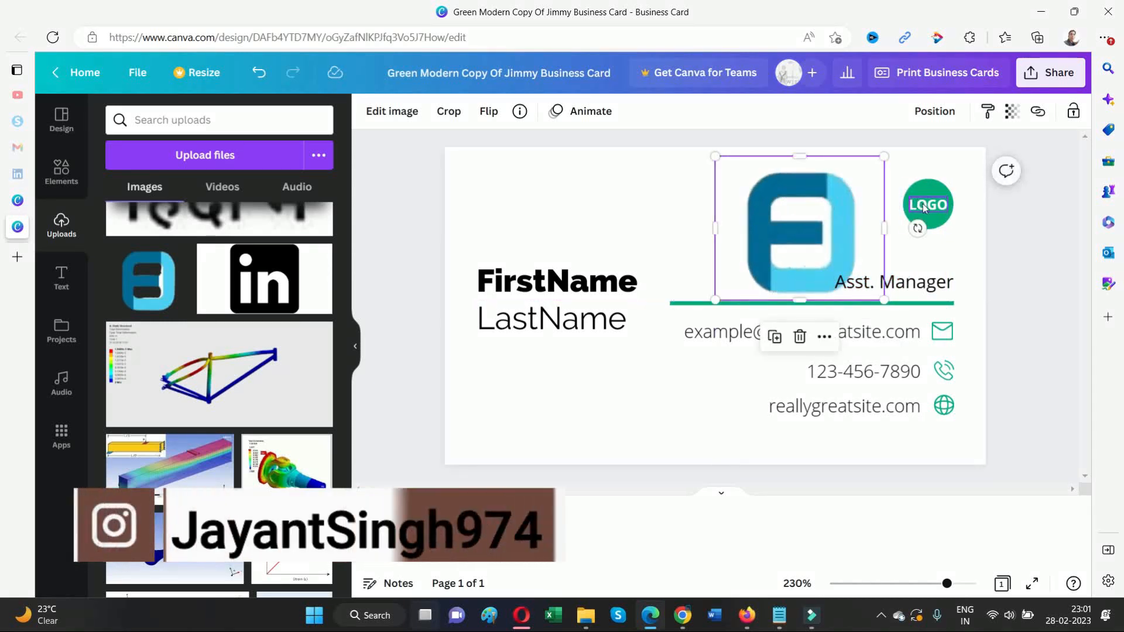
pyautogui.click(924, 207)
pyautogui.press('Delete')
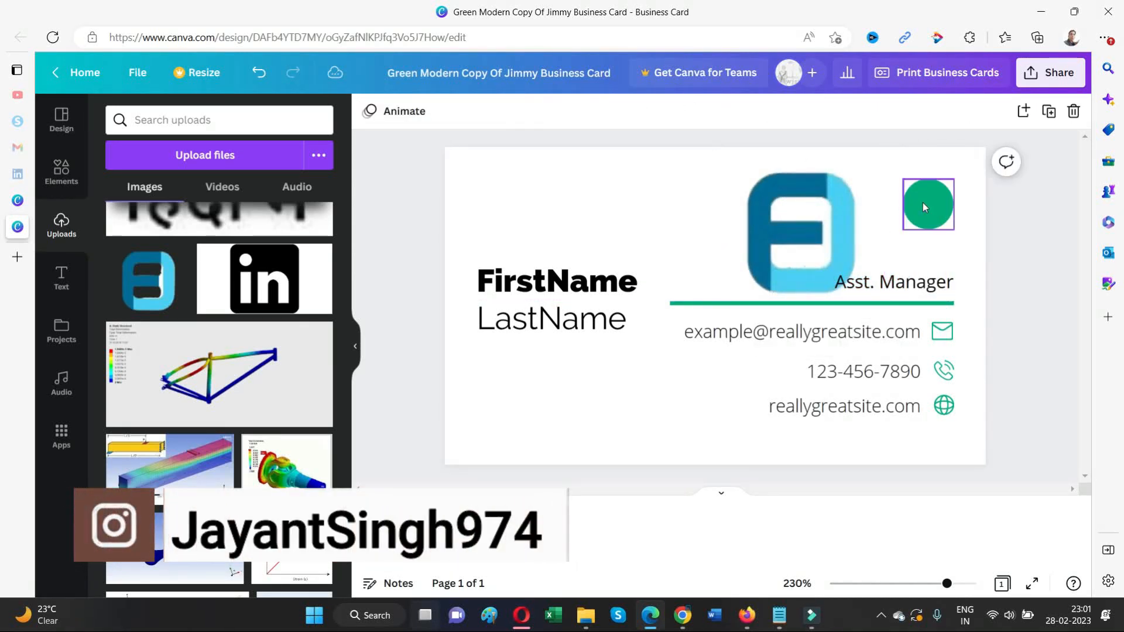
# Shrink the logo to icon size and centre it inside the green circle
pyautogui.click(794, 224)
pyautogui.moveTo(725, 301); pyautogui.dragTo(762, 305)
pyautogui.moveTo(885, 308); pyautogui.dragTo(770, 206)
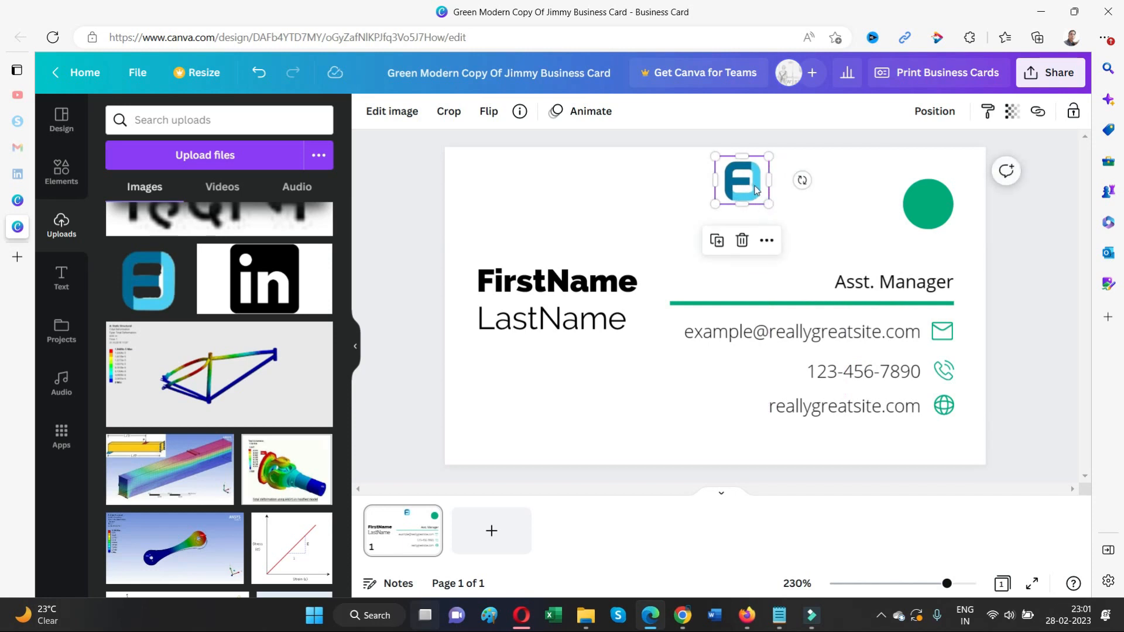
pyautogui.moveTo(904, 191); pyautogui.dragTo(939, 208)
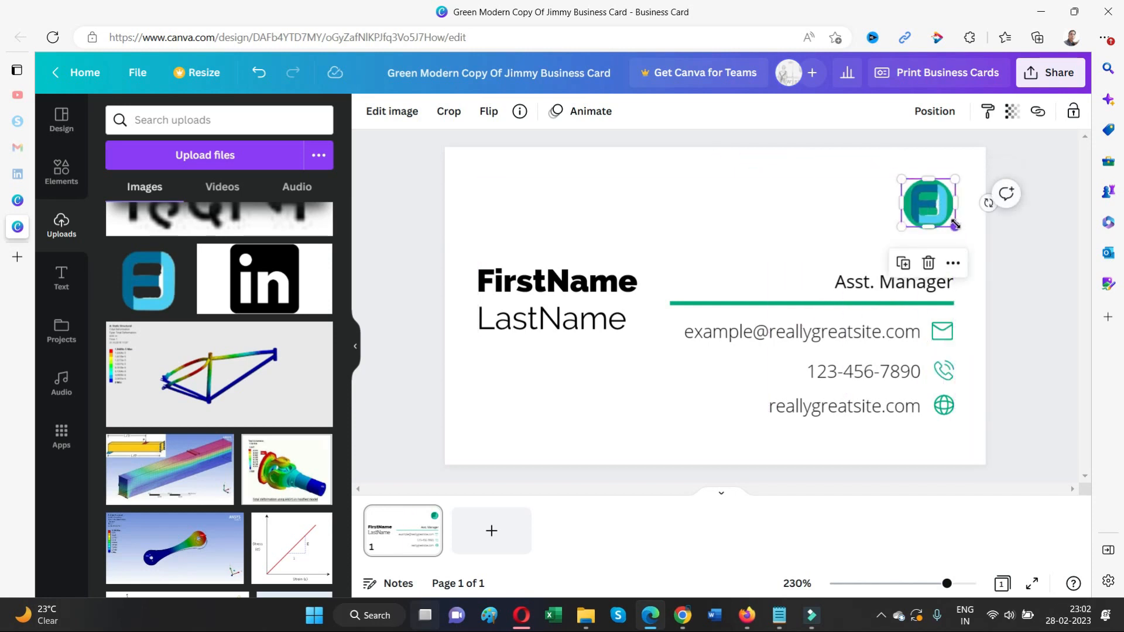
pyautogui.moveTo(928, 202); pyautogui.dragTo(933, 203)
pyautogui.click(1042, 191)
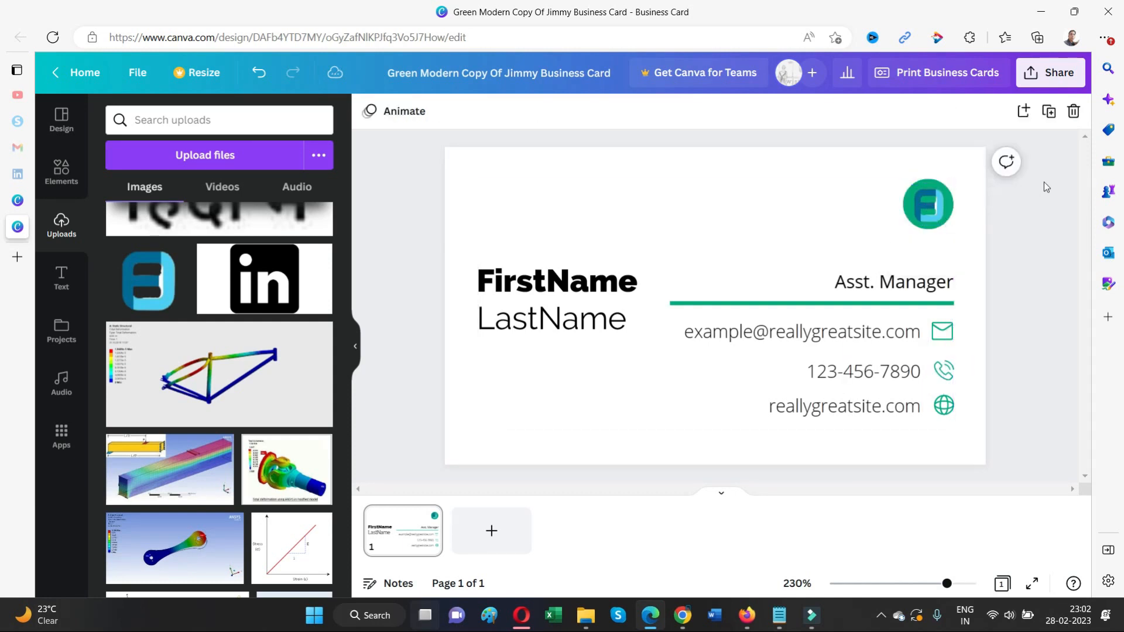
pyautogui.click(925, 214)
pyautogui.moveTo(922, 210); pyautogui.dragTo(924, 203)
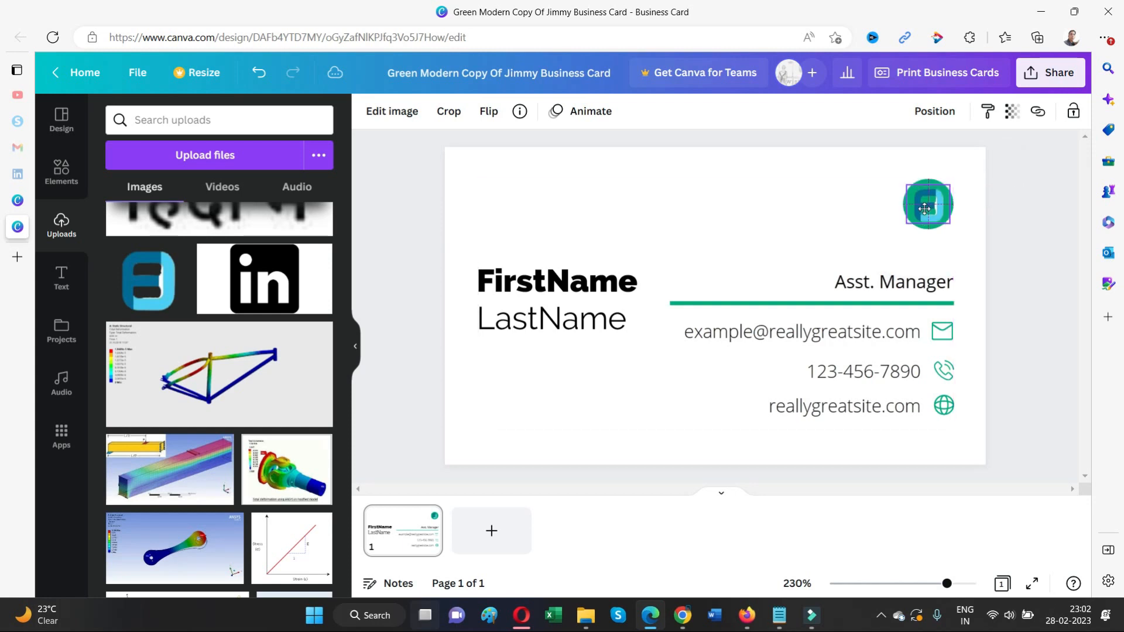
pyautogui.click(1049, 179)
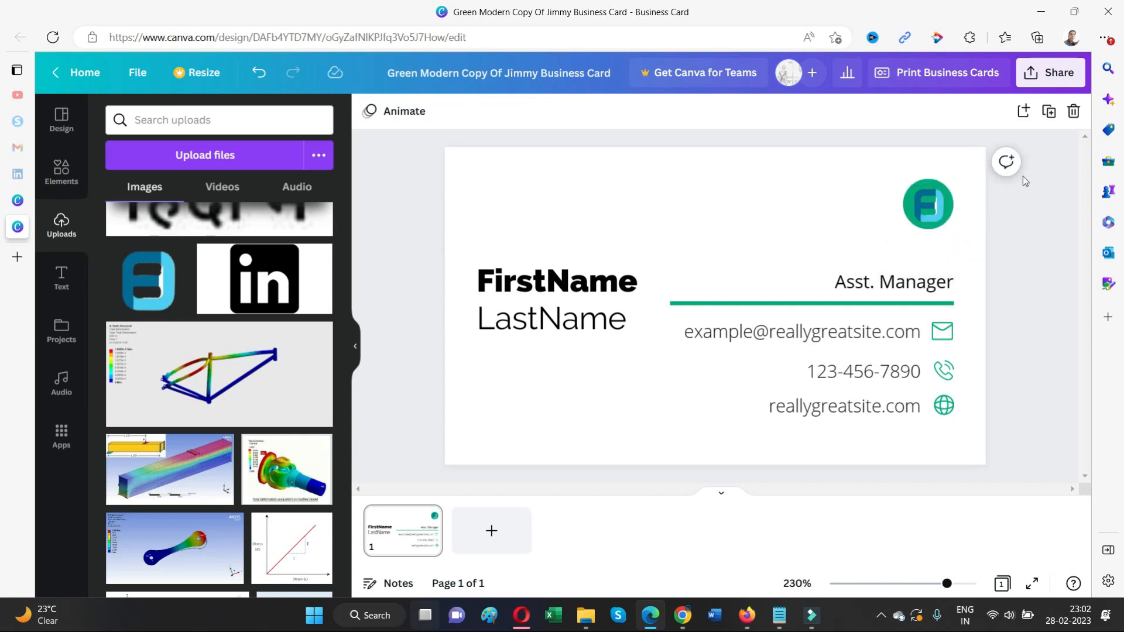
pyautogui.click(922, 188)
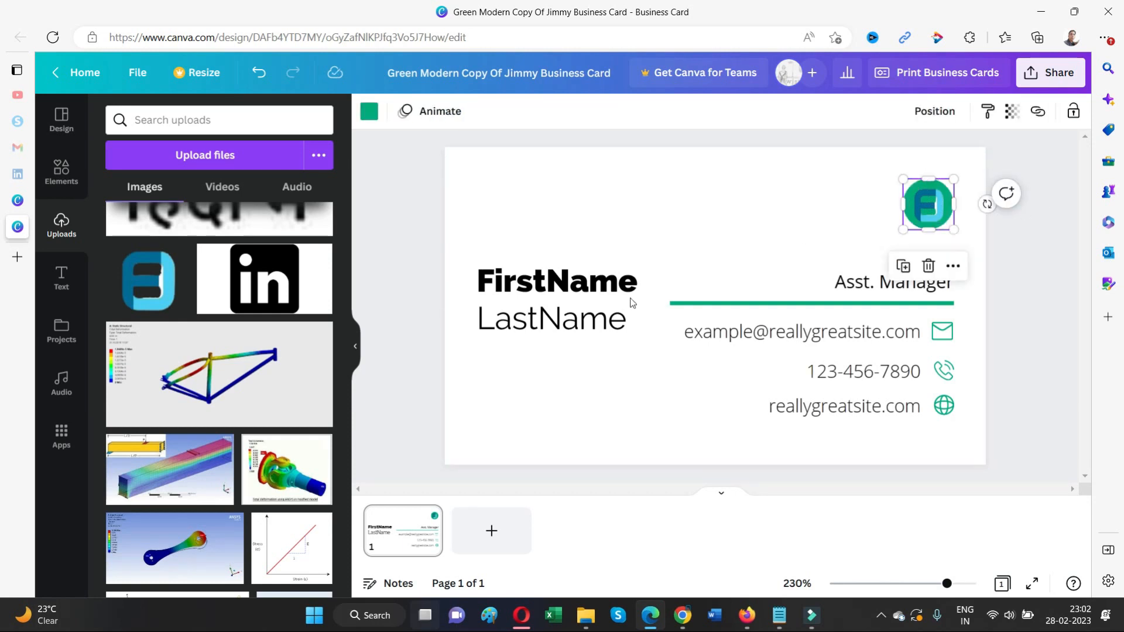
# Replace the FirstName and LastName placeholders with the card owner's first and last name
pyautogui.click(593, 278)
pyautogui.click(595, 275)
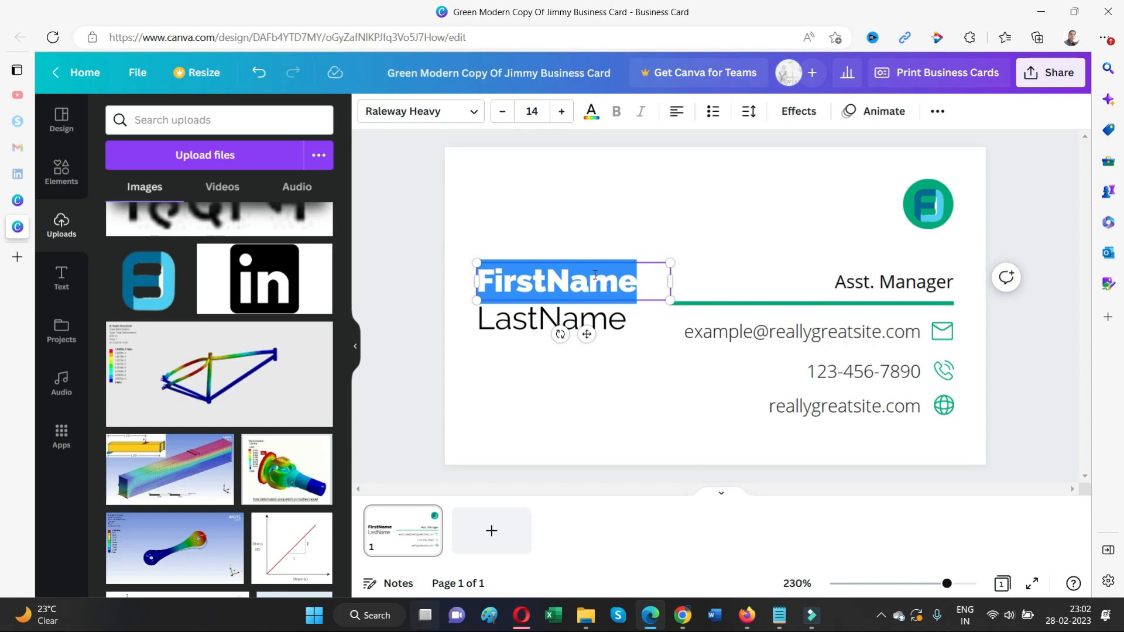
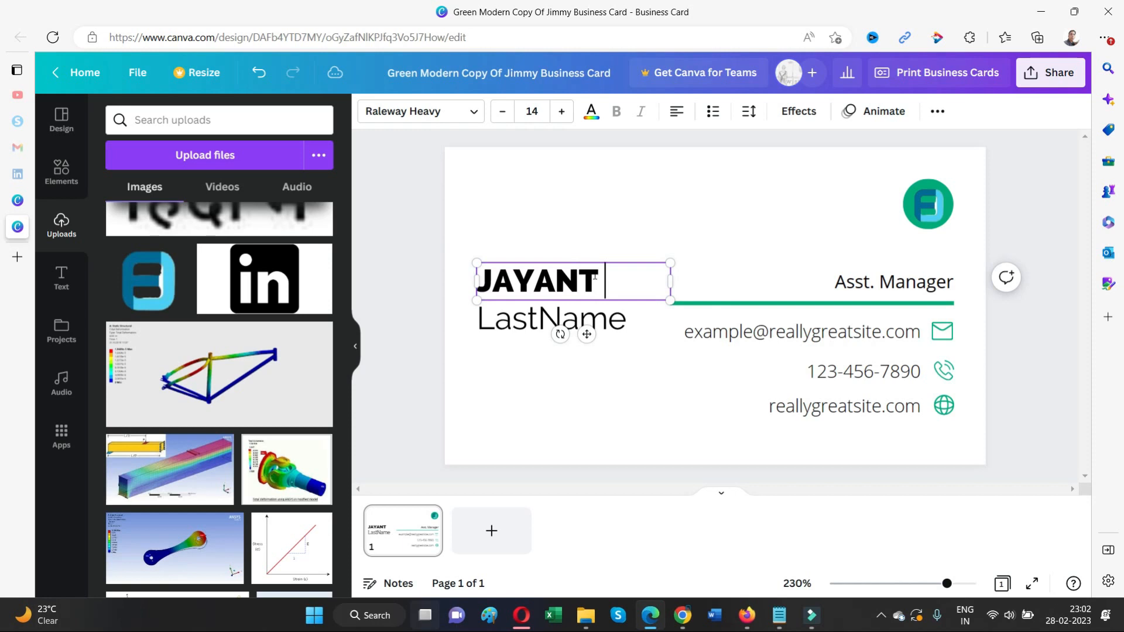
pyautogui.doubleClick(538, 331)
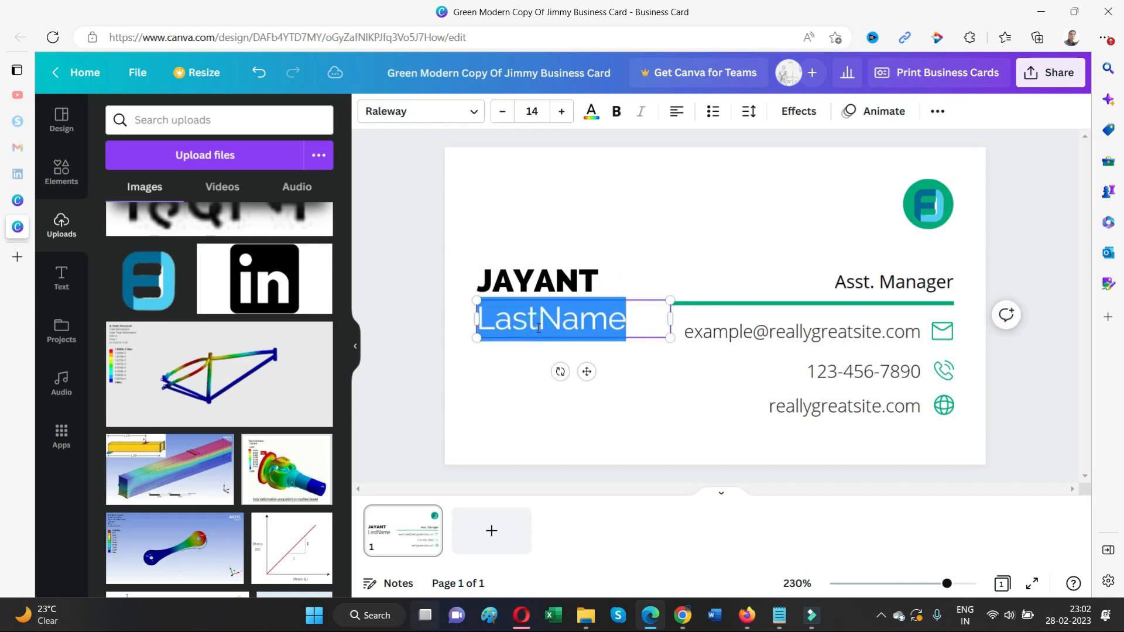
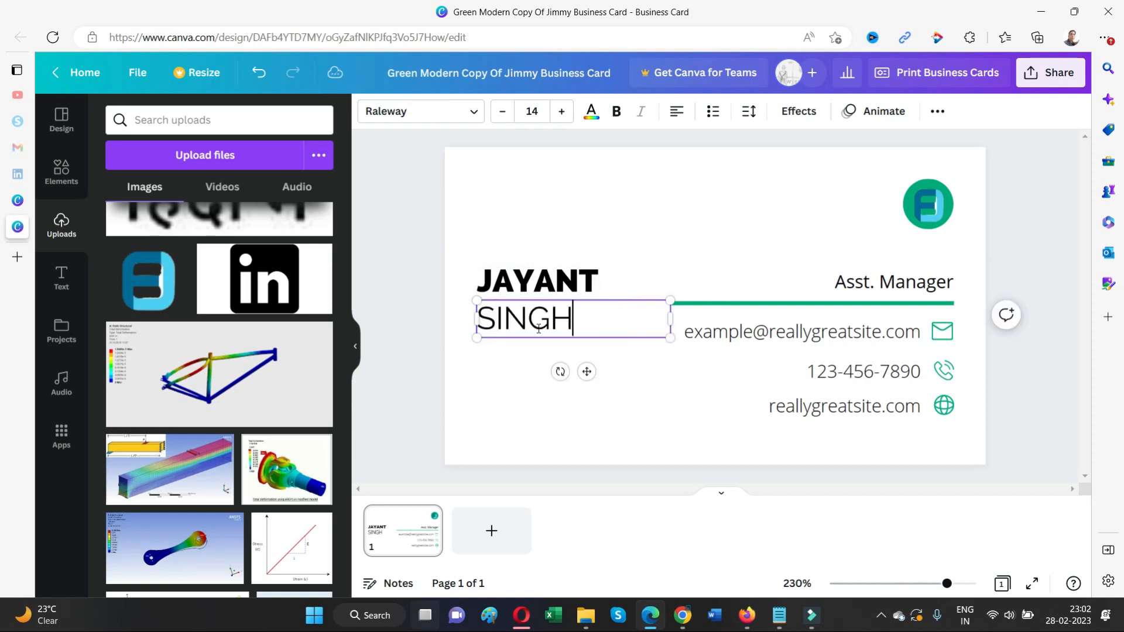
# Change the job title from Asst. Manager to CEO/FOUNDER
pyautogui.click(897, 284)
pyautogui.click(899, 282)
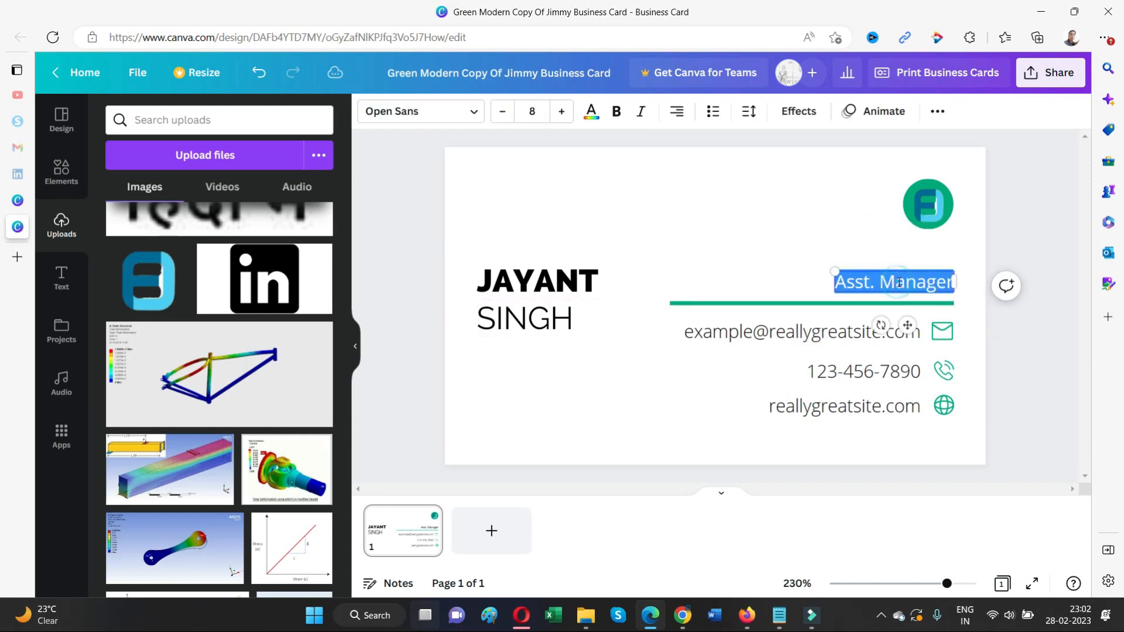
pyautogui.write('CEO/Financ')
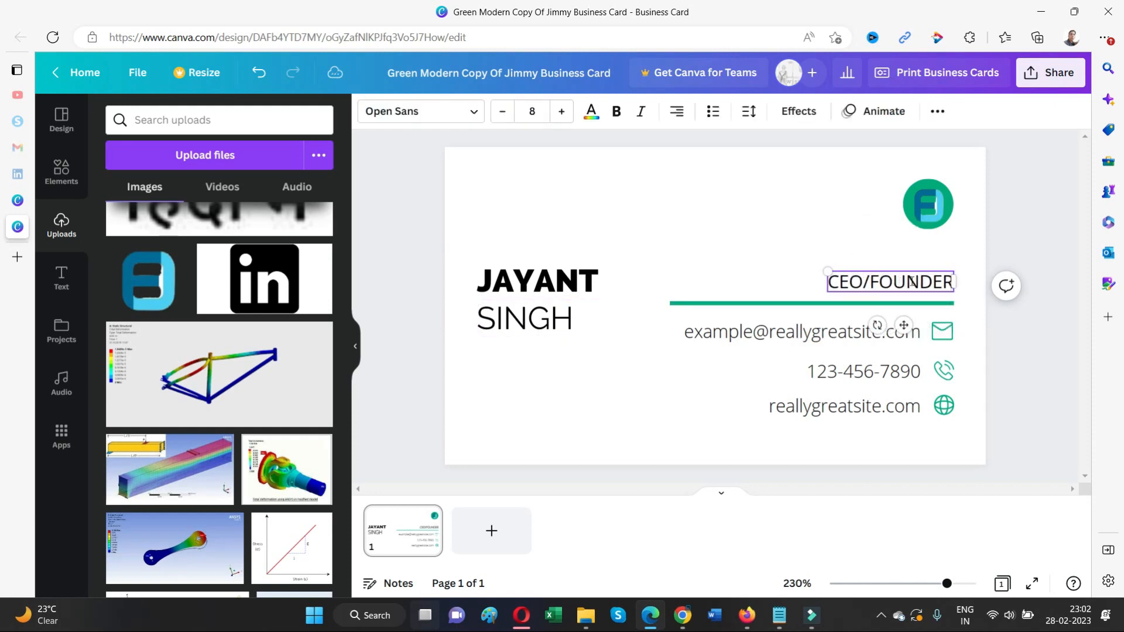
pyautogui.click(1029, 324)
# Replace the sample email with the owner's email address at the xyz.com domain
pyautogui.click(751, 329)
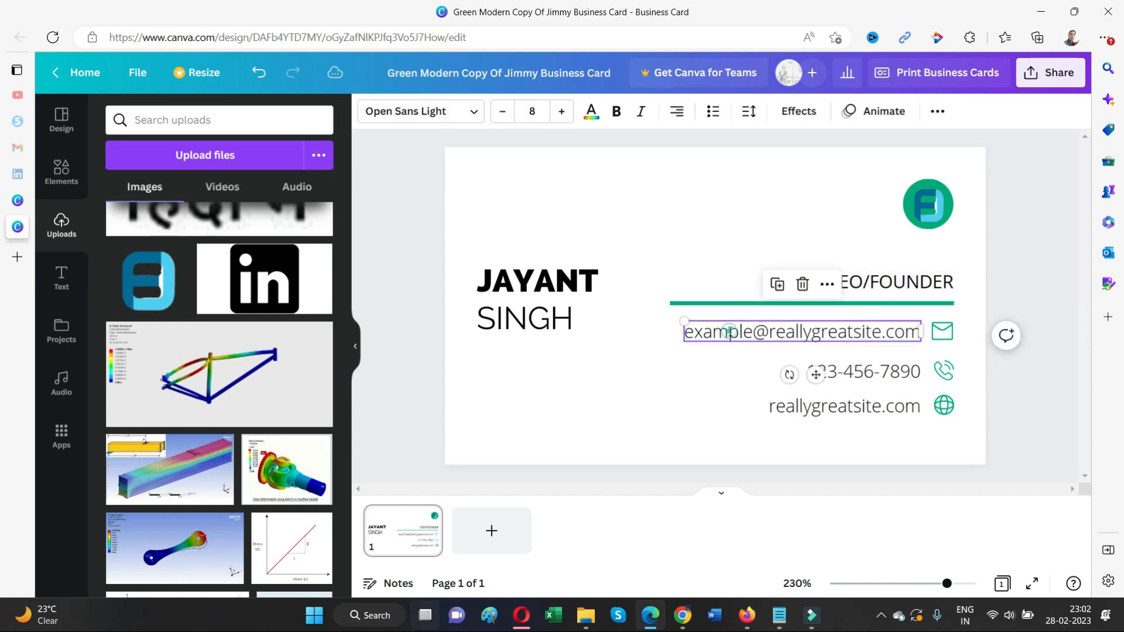
pyautogui.click(751, 329)
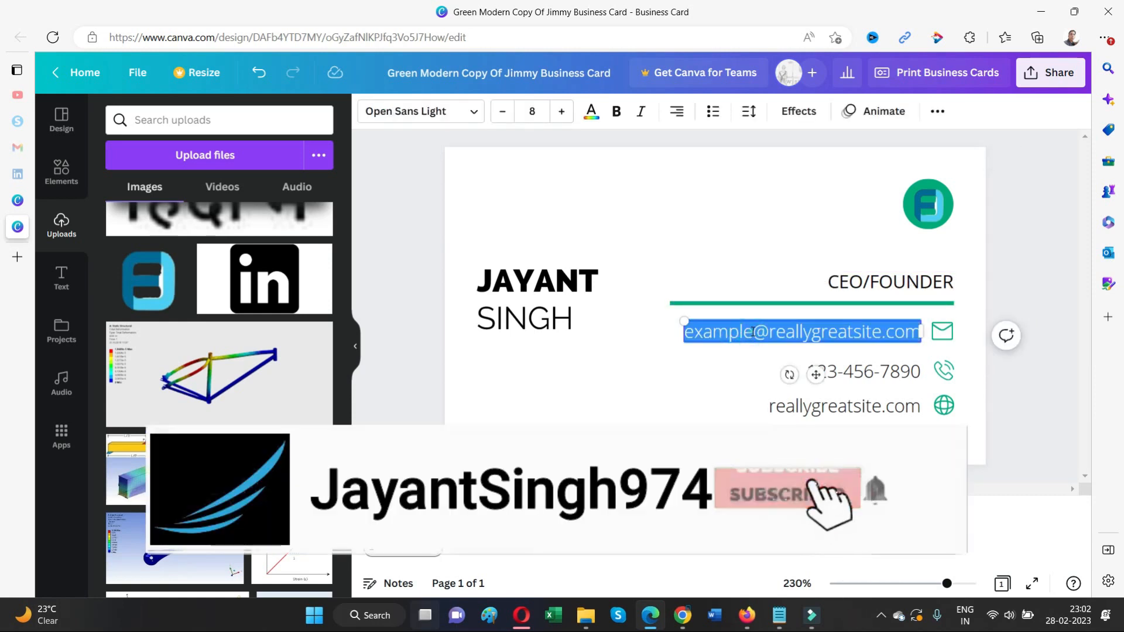
pyautogui.click(751, 331)
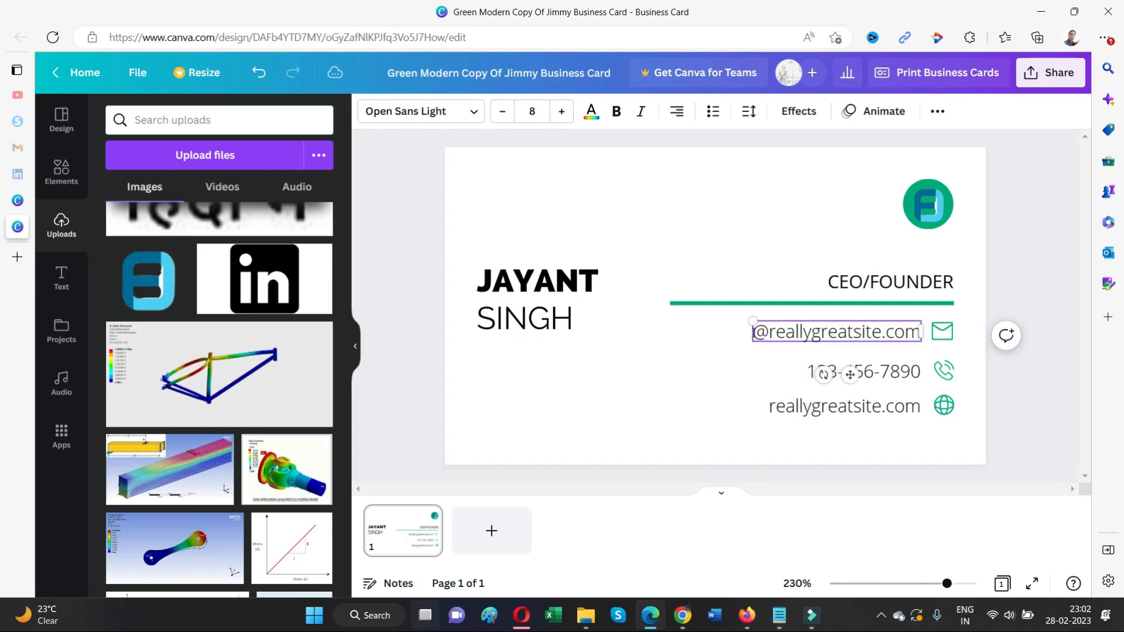
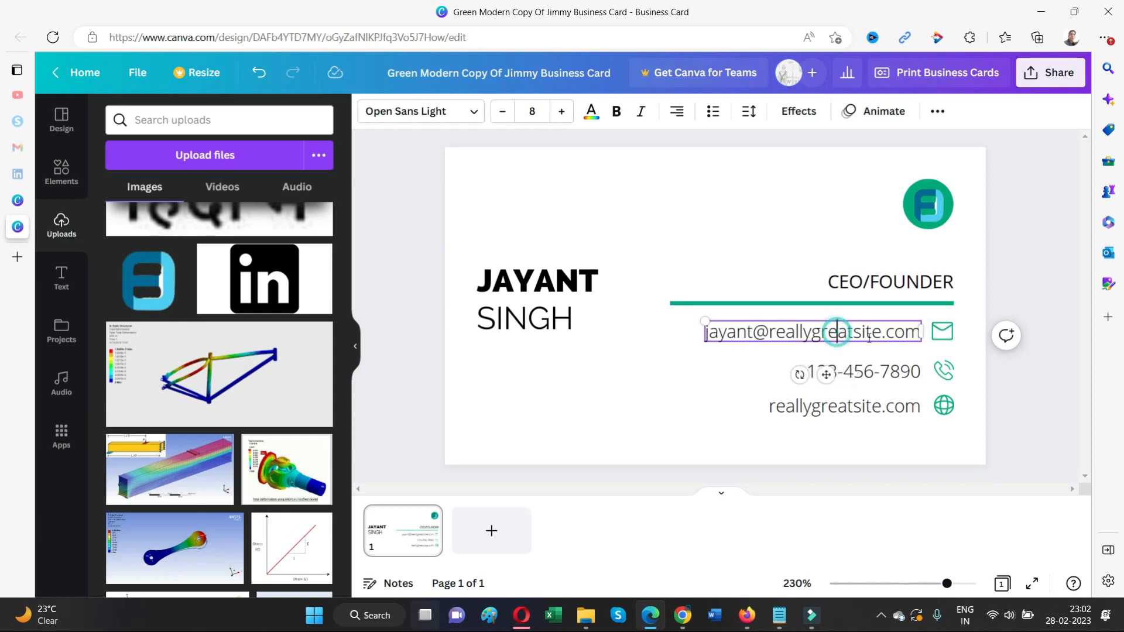
pyautogui.moveTo(882, 332); pyautogui.dragTo(808, 331)
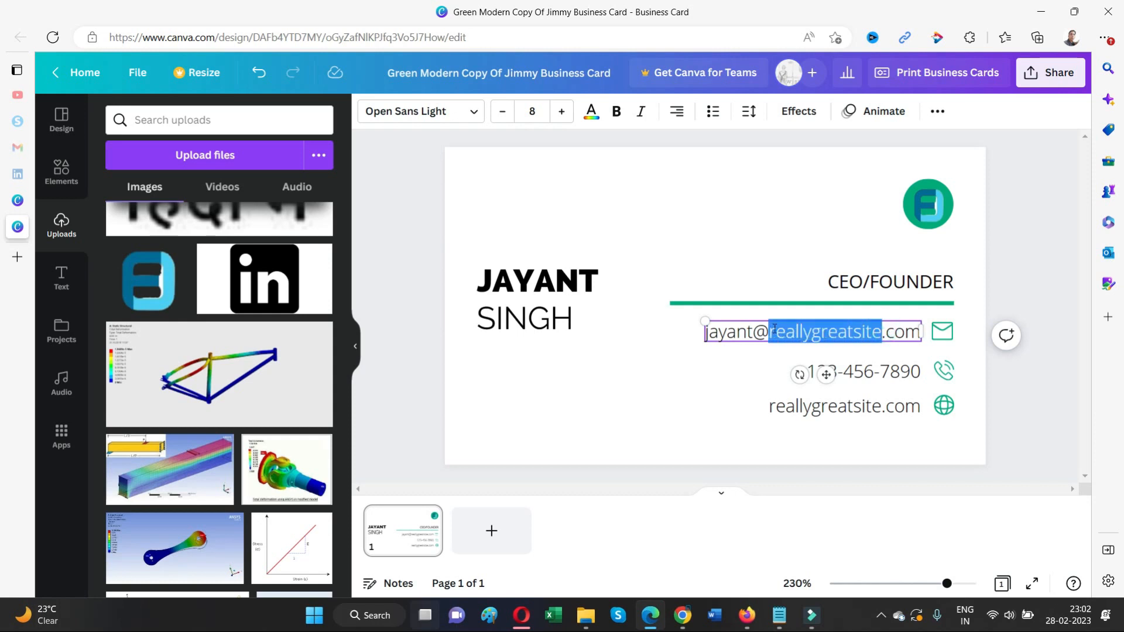
pyautogui.write('xyz')
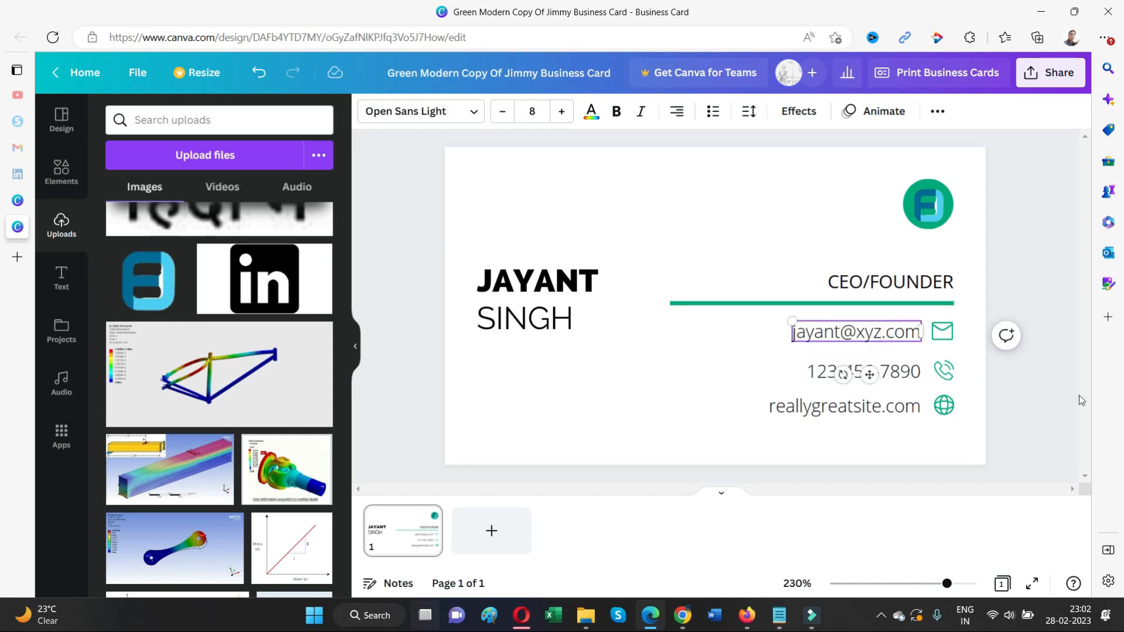
# Change the website line from reallygreatsite.com to xyz.com
pyautogui.doubleClick(878, 412)
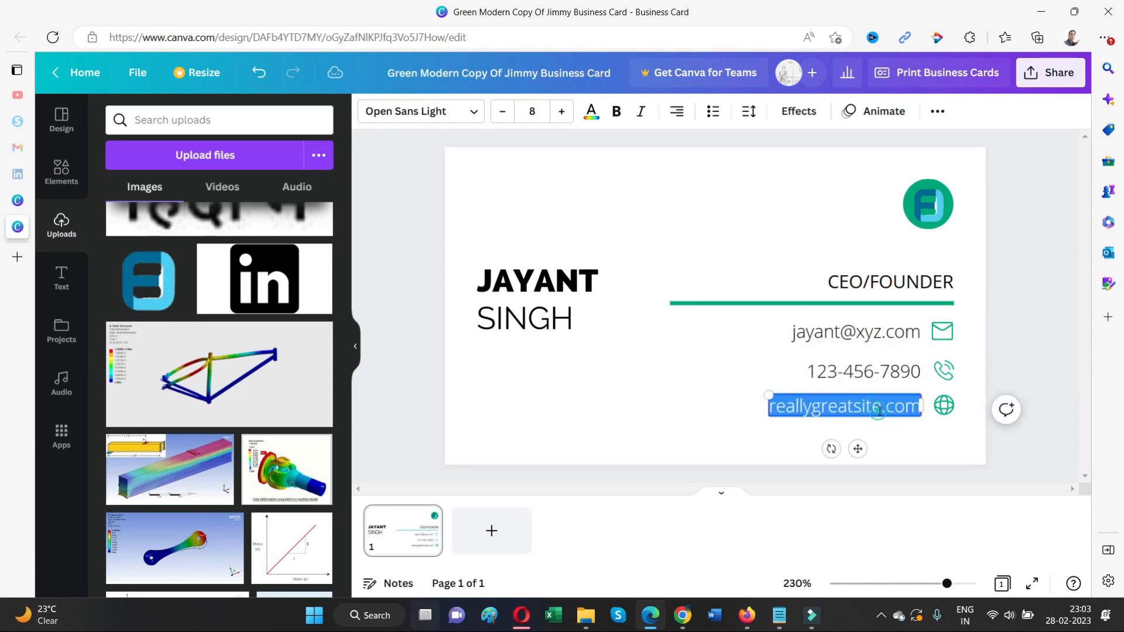
pyautogui.moveTo(881, 406); pyautogui.dragTo(776, 408)
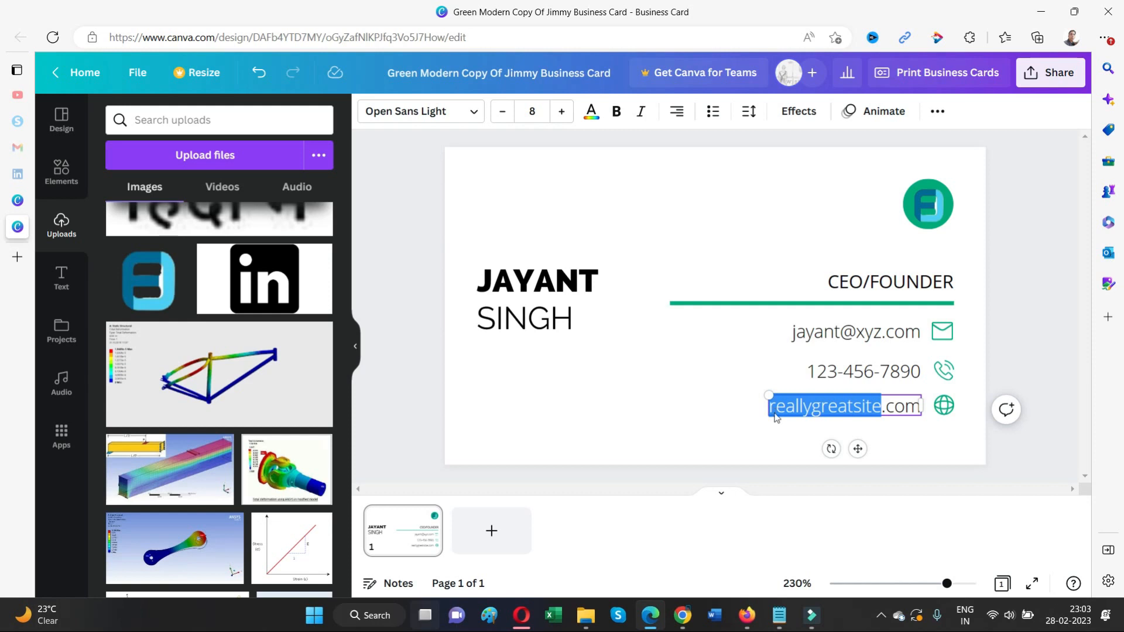
pyautogui.write('xyz')
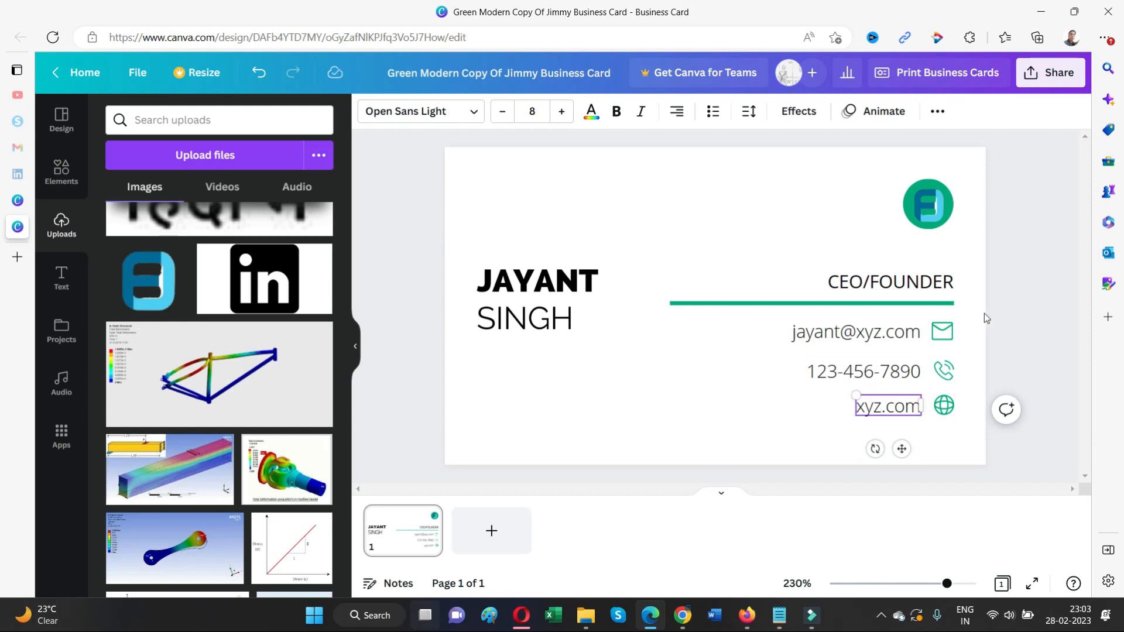
pyautogui.click(1026, 296)
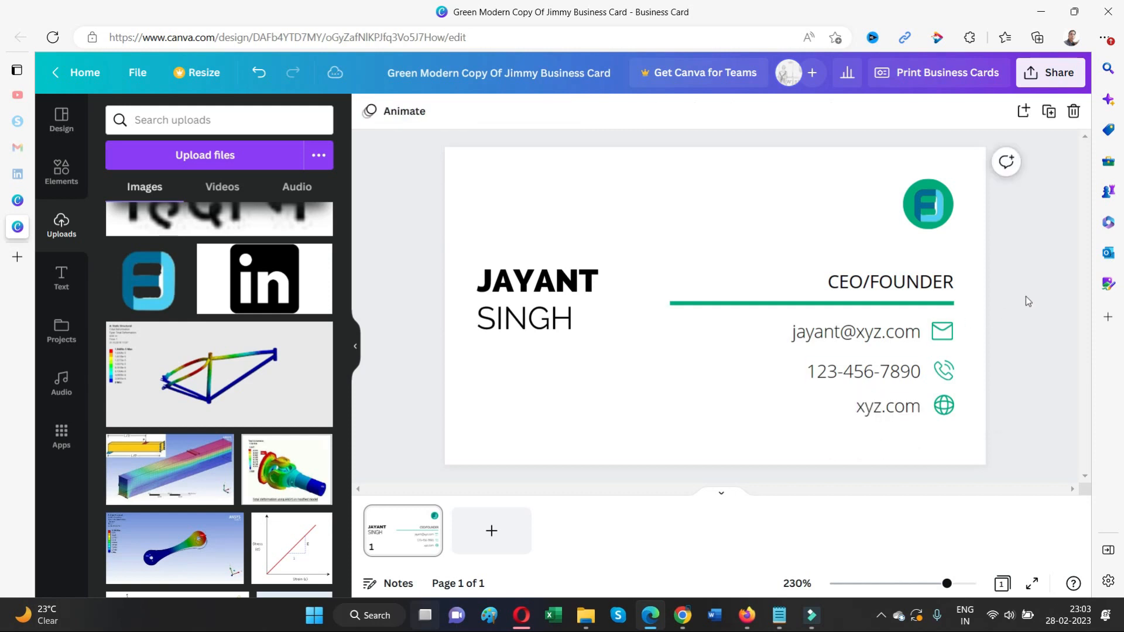
# Move the logo off the green circle and delete the circle
pyautogui.click(940, 206)
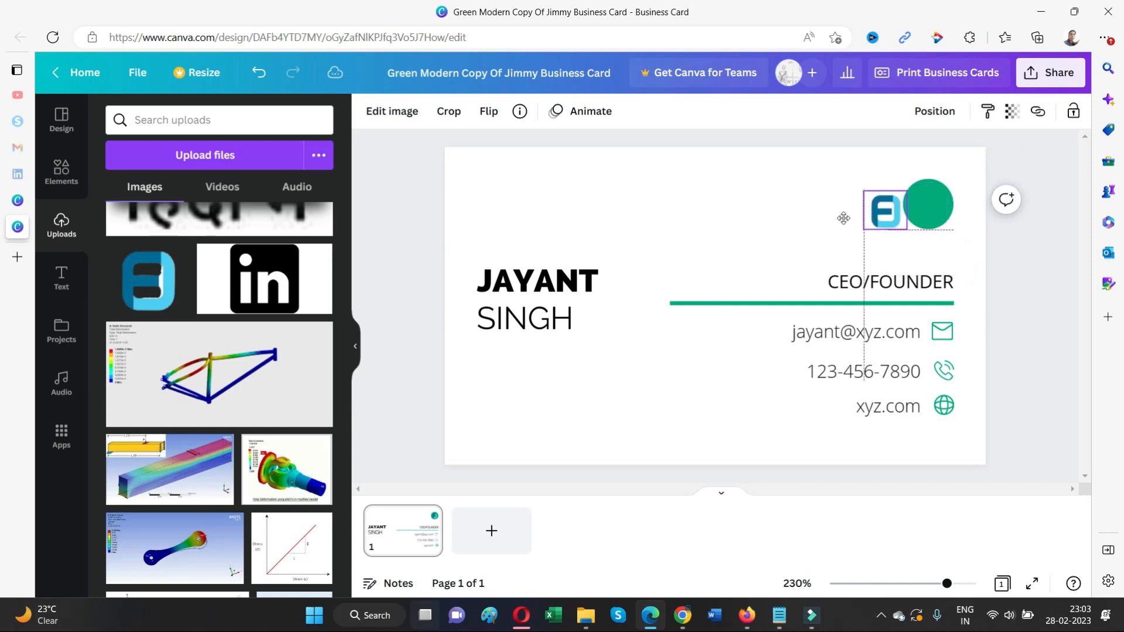
pyautogui.moveTo(941, 206); pyautogui.dragTo(836, 210)
pyautogui.click(923, 206)
pyautogui.press('Delete')
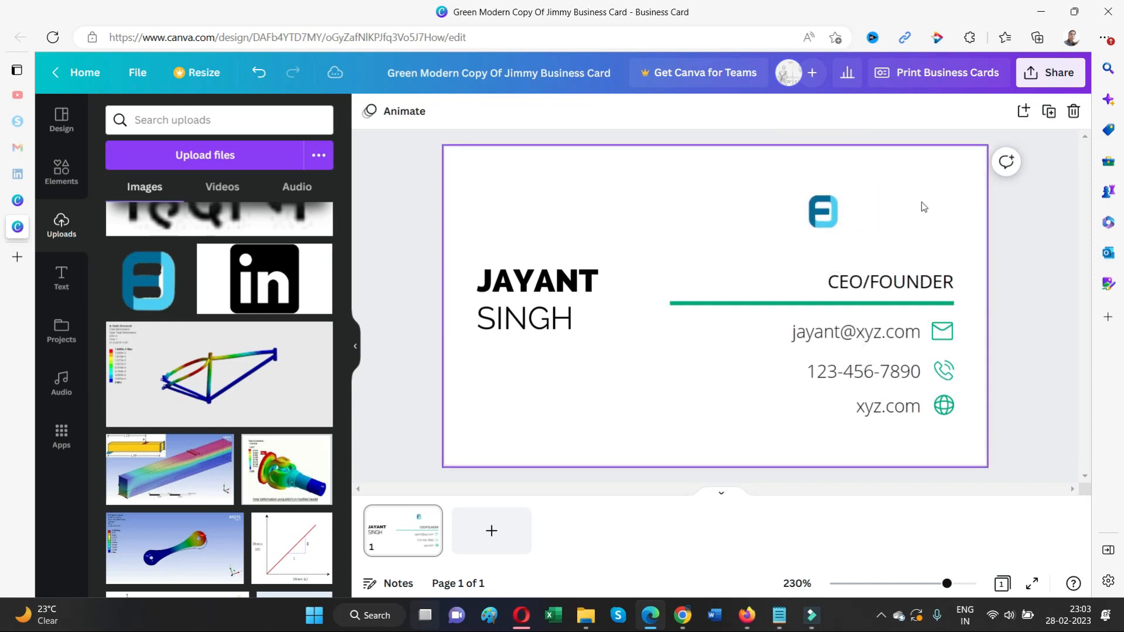
# Add a circle frame at the top right, then shrink the logo and align it with the text's right edge
pyautogui.click(59, 176)
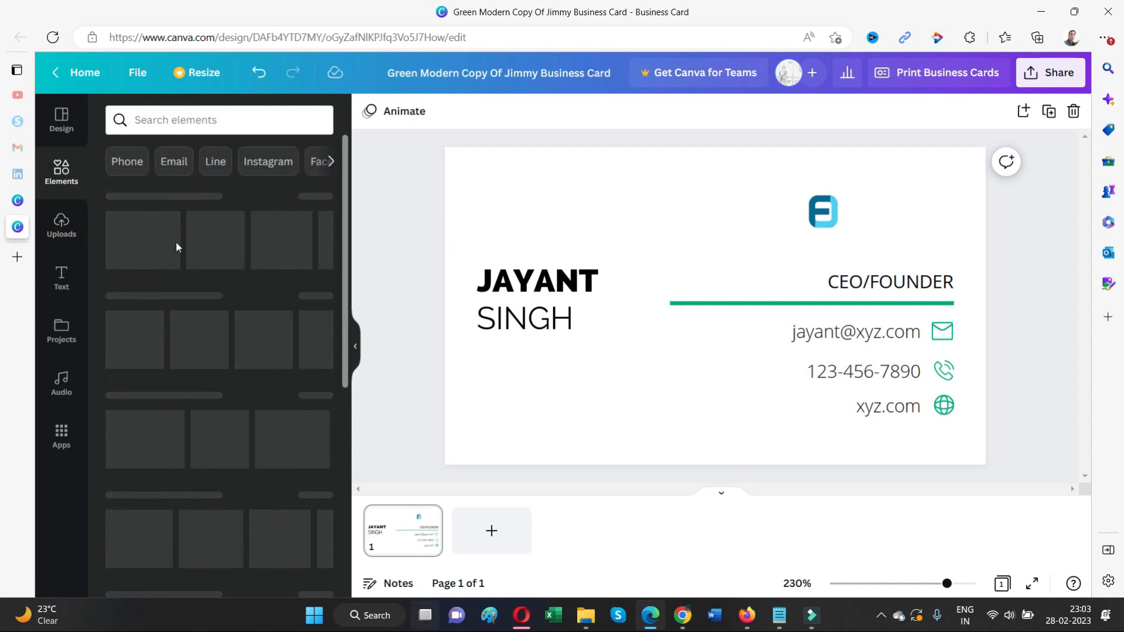
pyautogui.moveTo(125, 245); pyautogui.dragTo(901, 182)
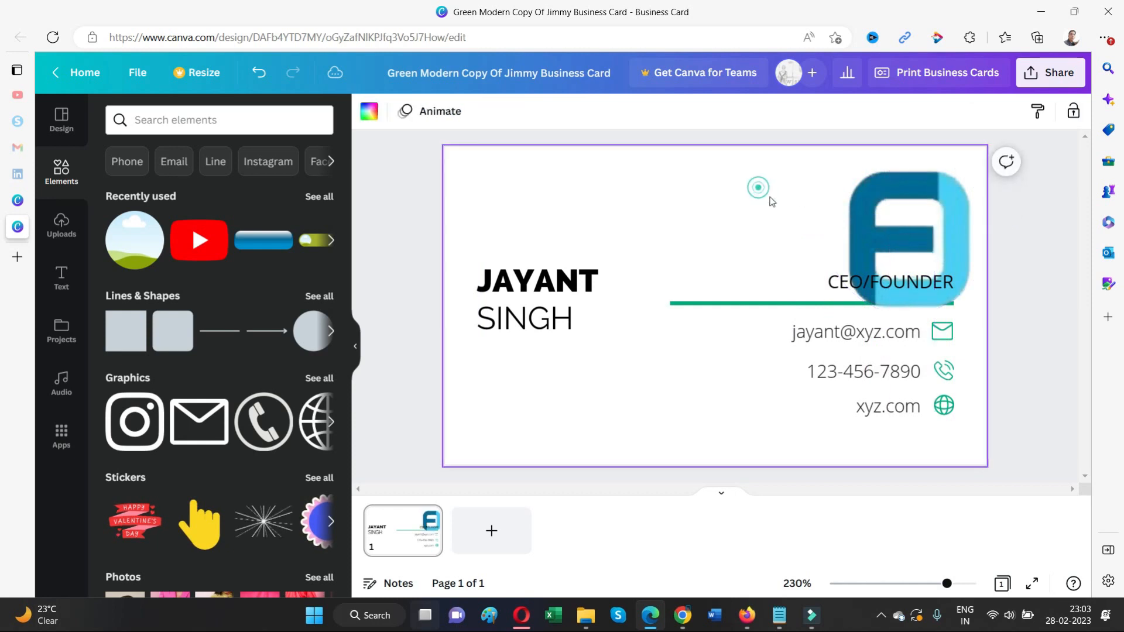
pyautogui.click(876, 304)
pyautogui.moveTo(989, 314); pyautogui.dragTo(917, 243)
pyautogui.moveTo(865, 198); pyautogui.dragTo(919, 211)
pyautogui.click(1024, 208)
pyautogui.click(1035, 234)
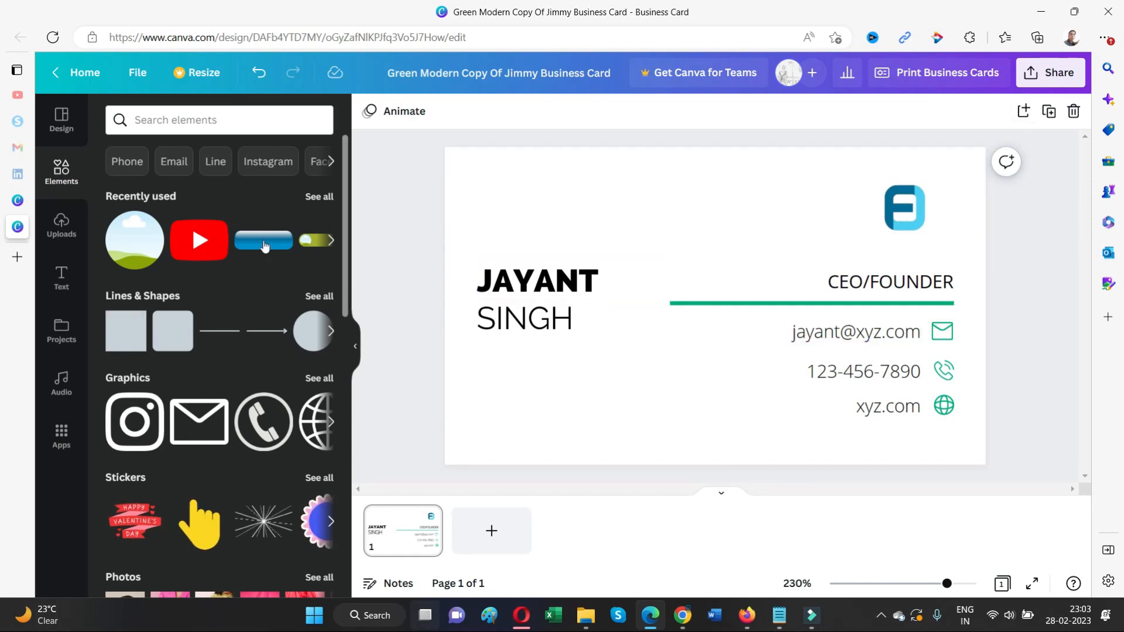
# Download the finished business card as a PNG
pyautogui.click(1051, 72)
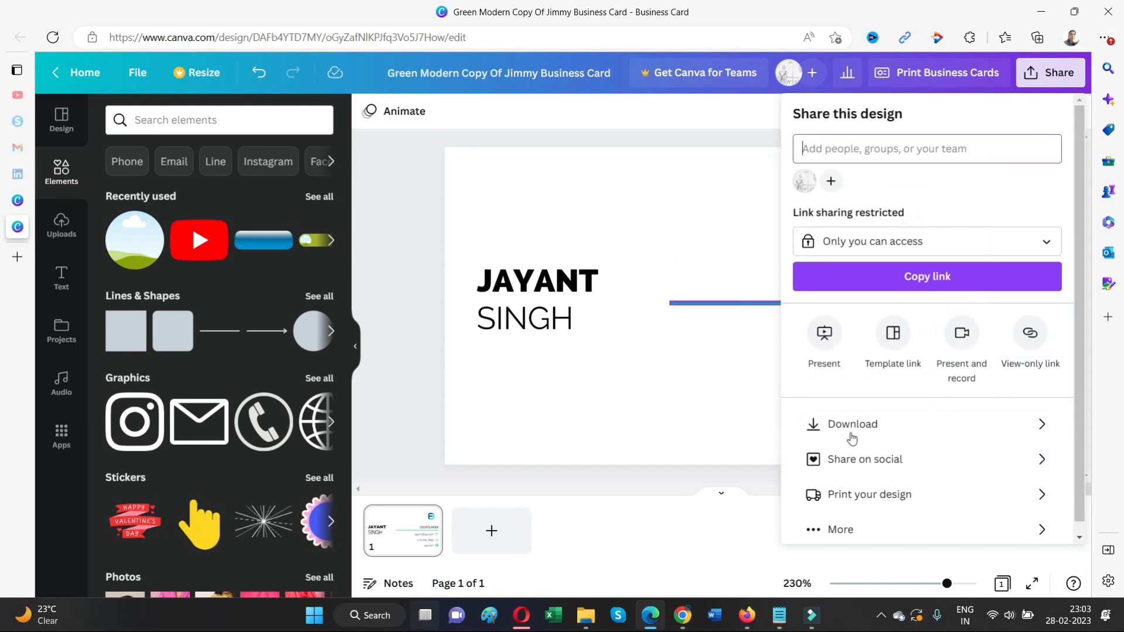
pyautogui.click(852, 425)
pyautogui.click(947, 348)
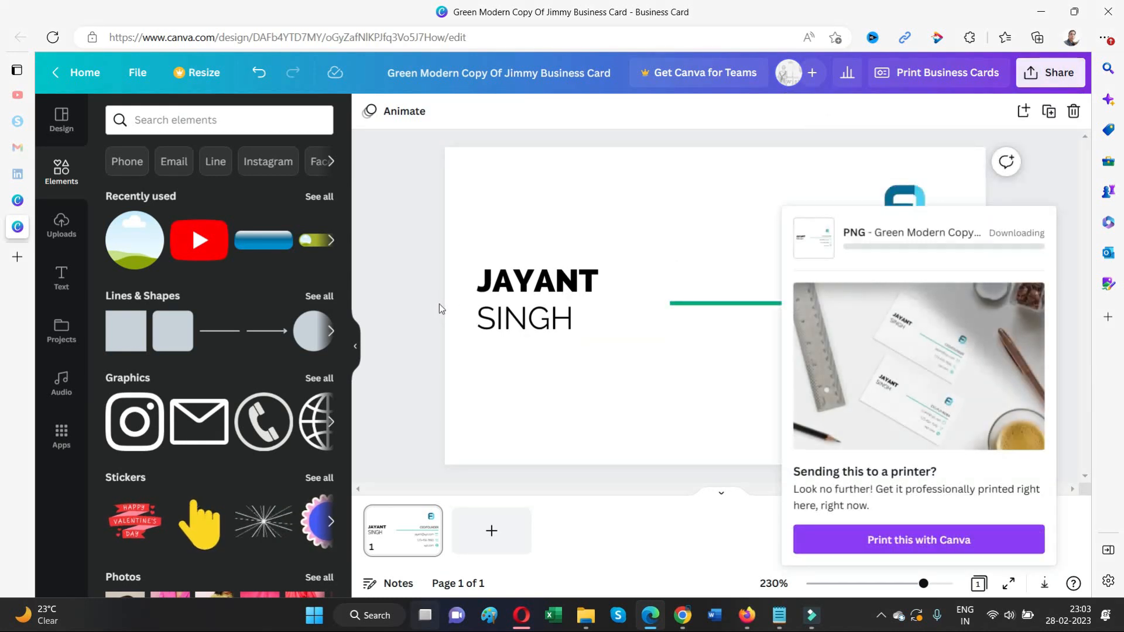